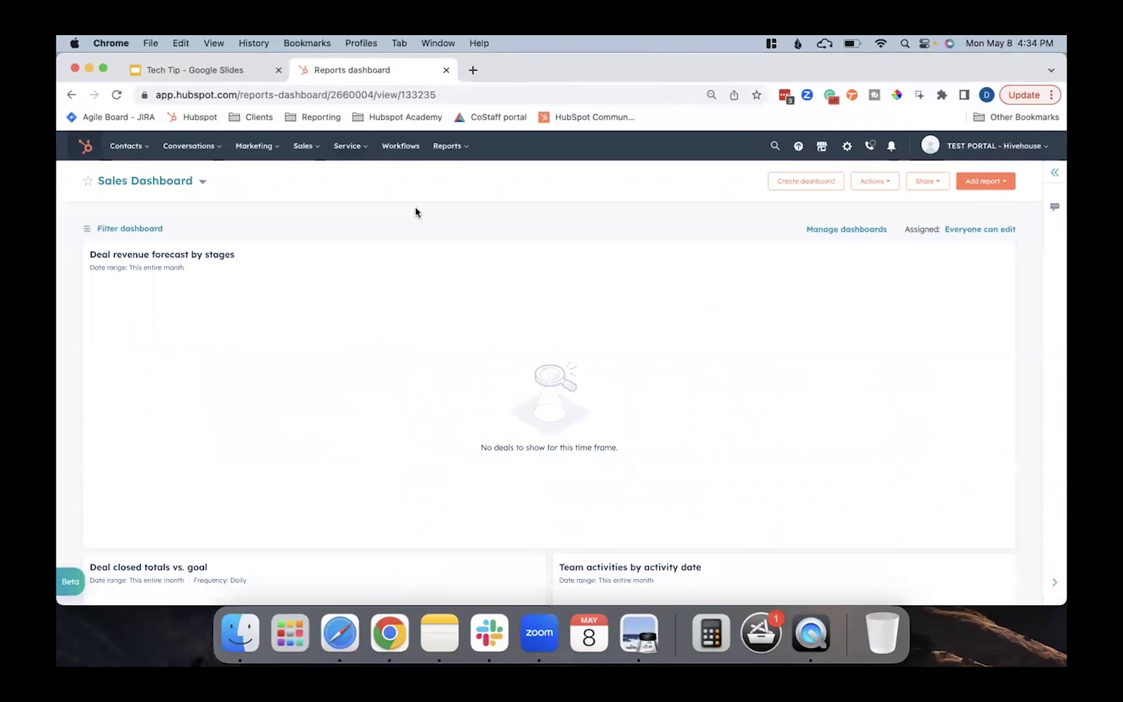
- From Service > Feedback Surveys, create a Customer loyalty (NPS) survey delivered by email
left_click(347, 147)
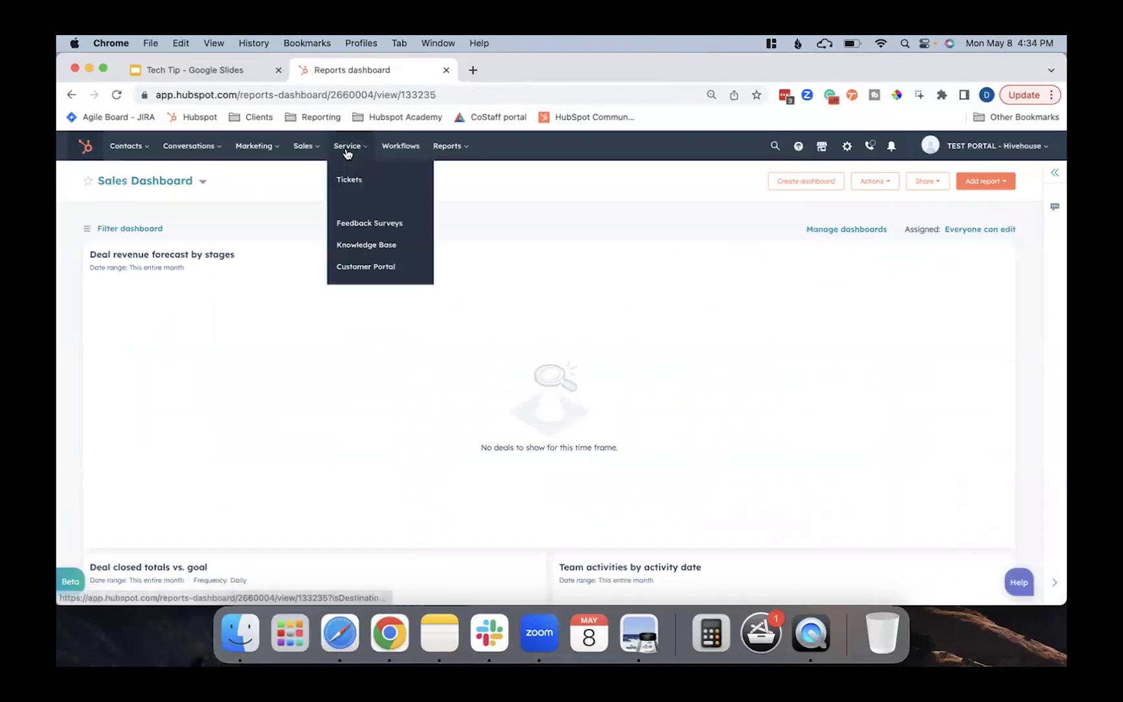
left_click(371, 225)
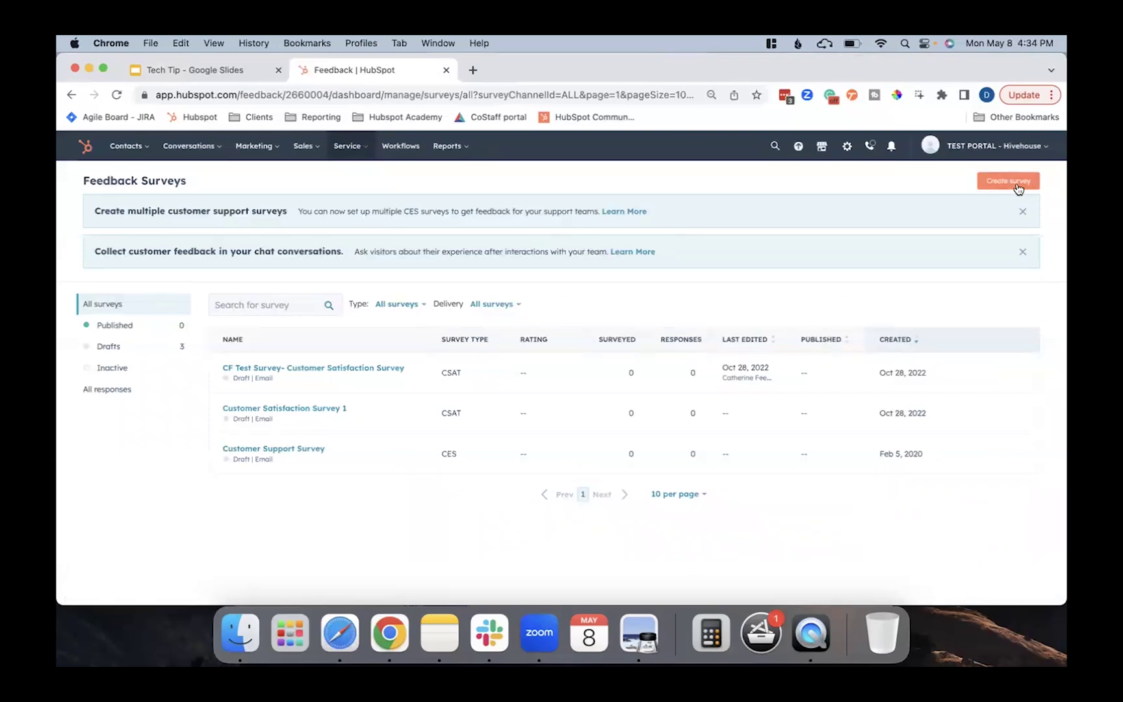
left_click(1011, 187)
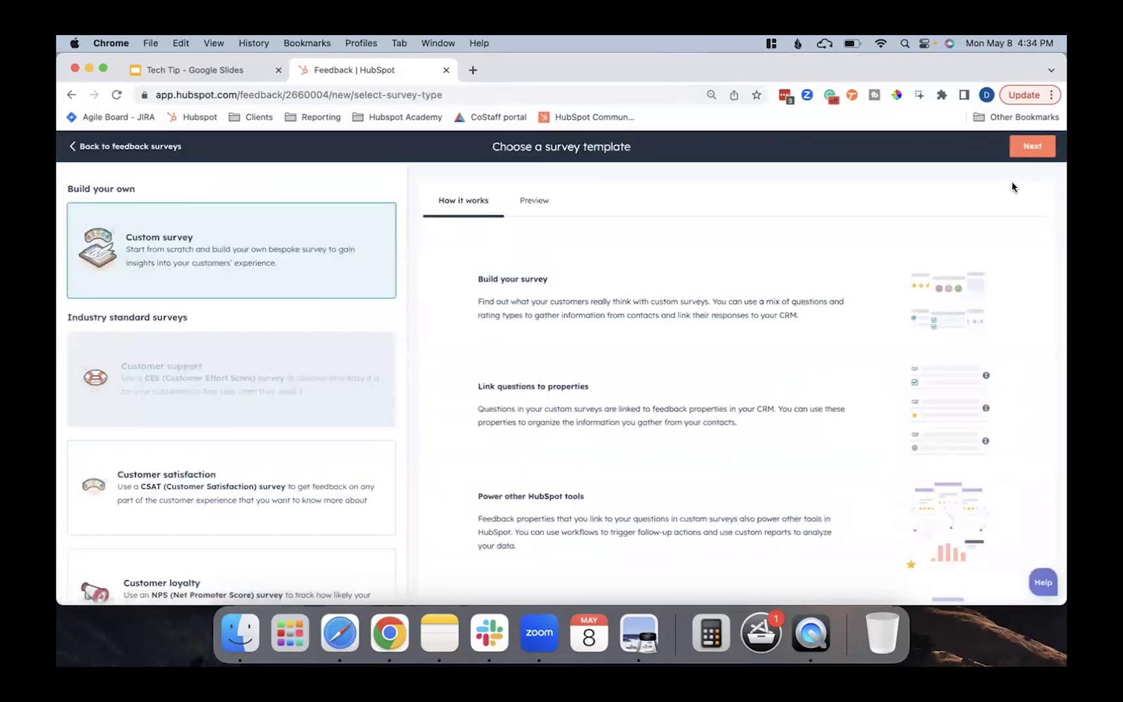
mouse_move(204, 362)
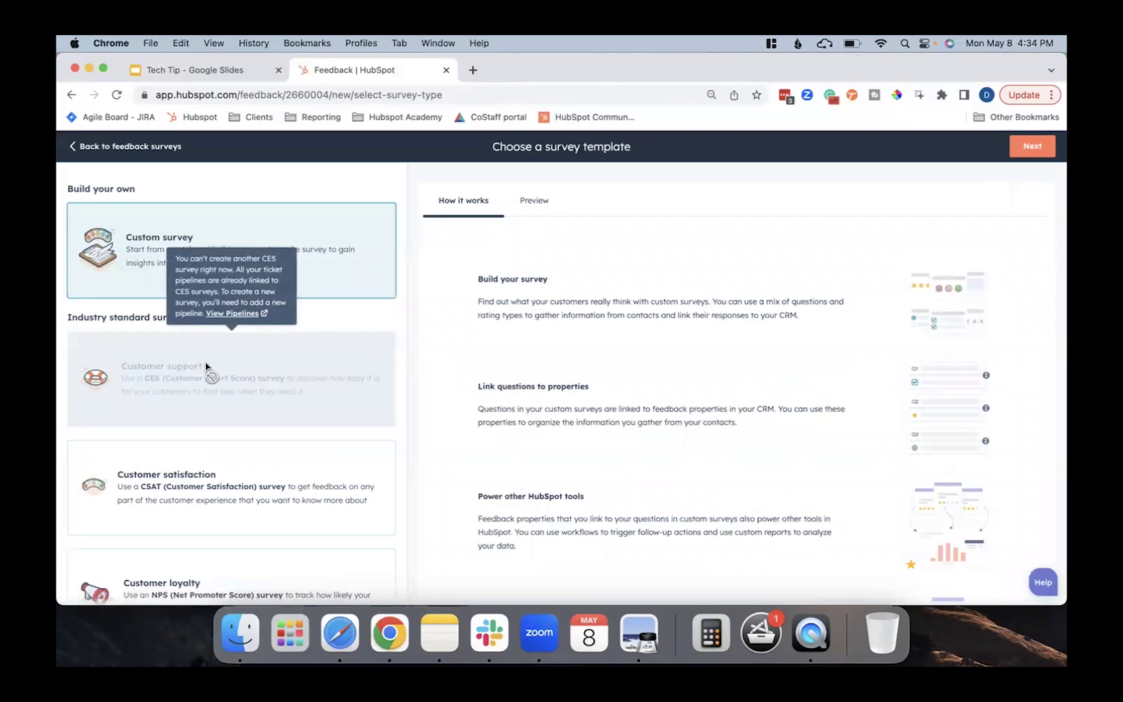
scroll(205, 363, "down", 2)
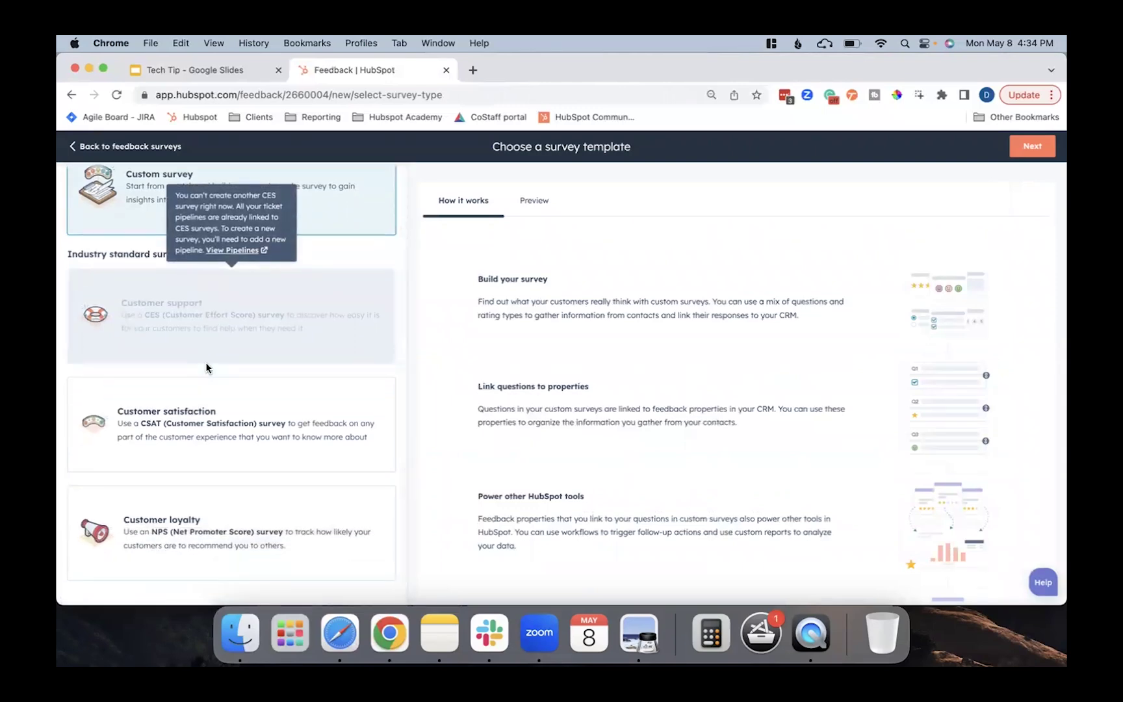
left_click(249, 510)
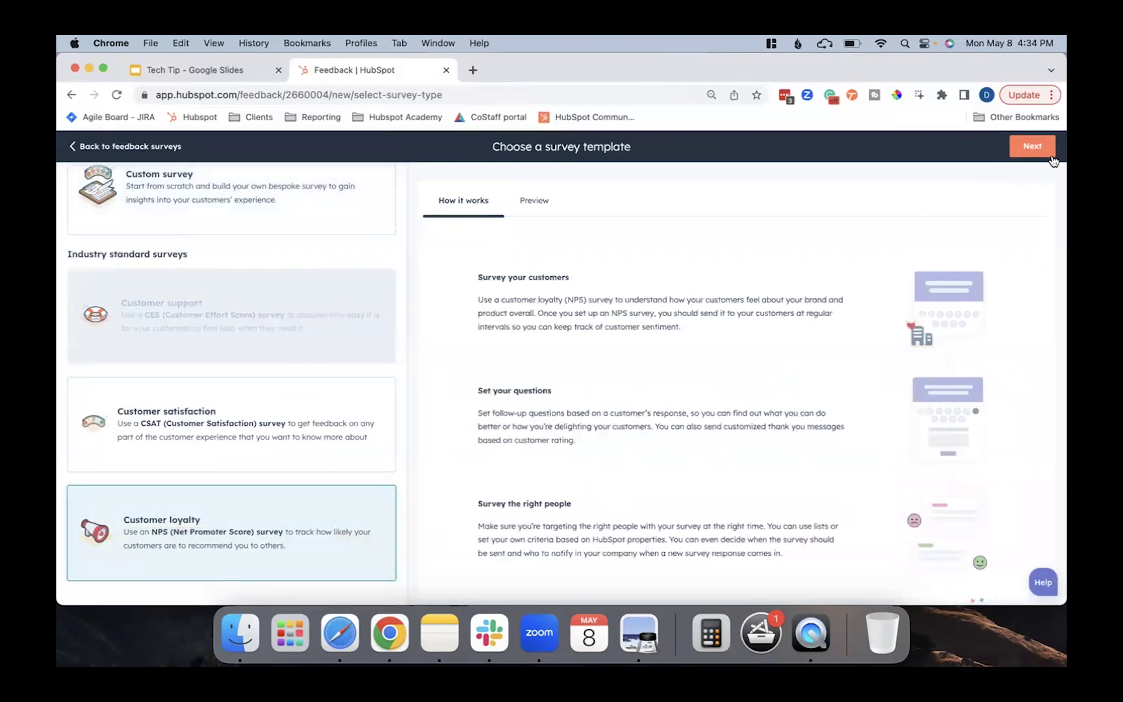
left_click(1028, 148)
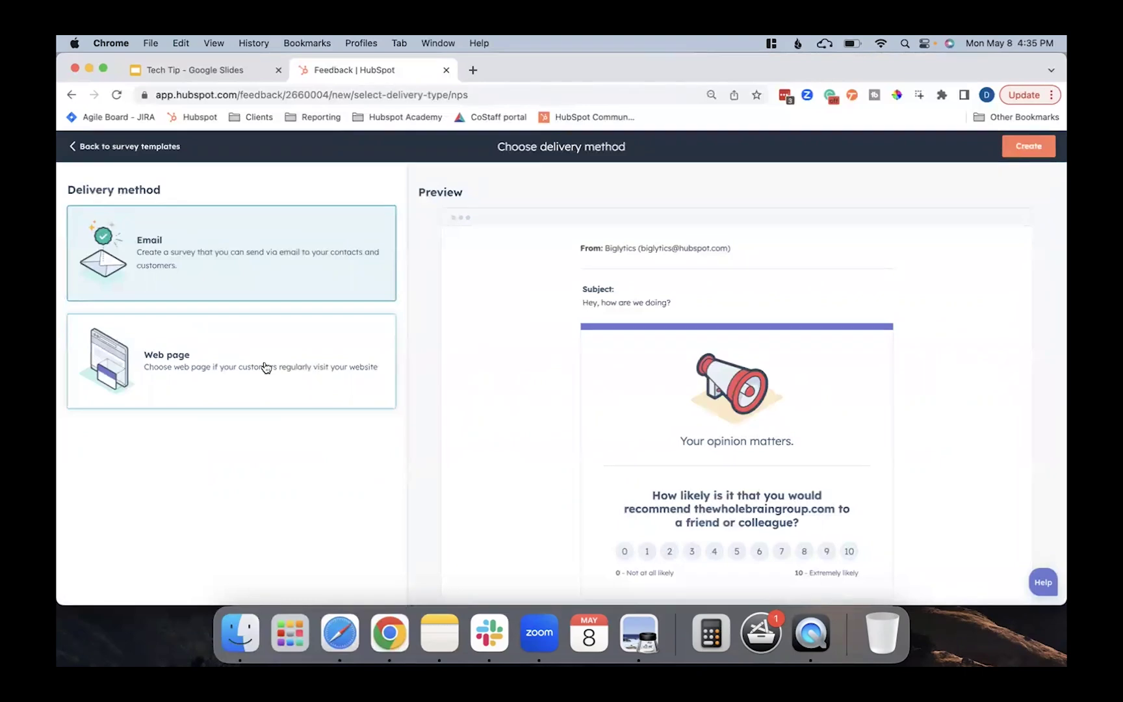
left_click(1052, 150)
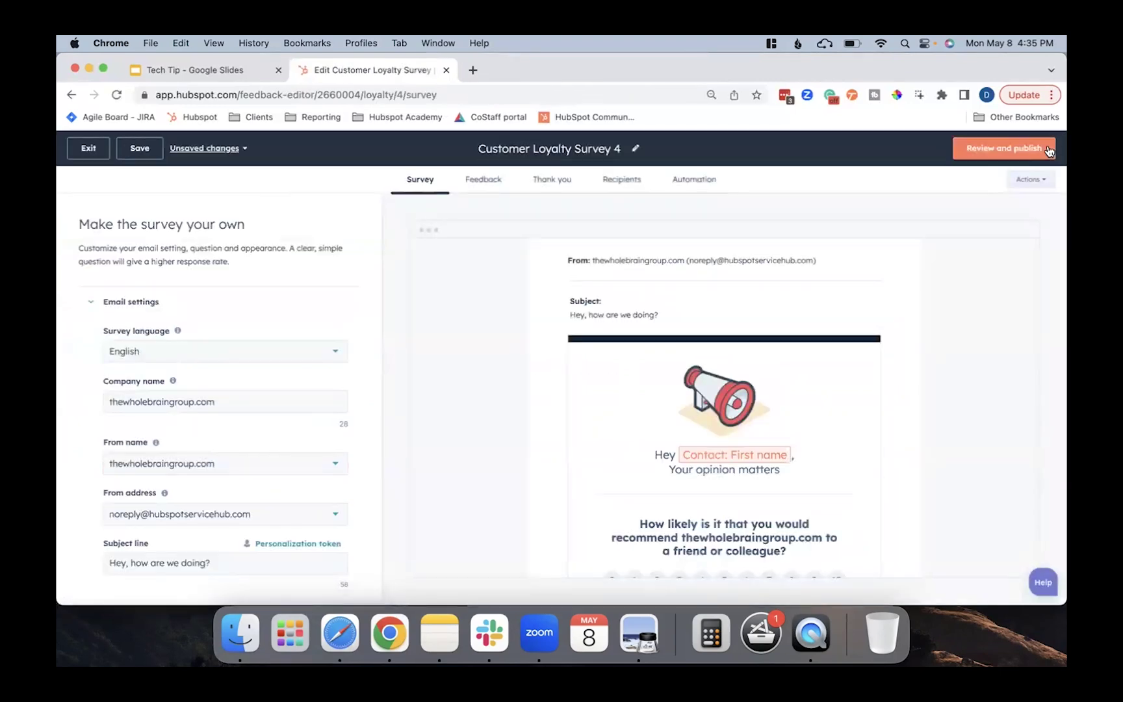
- Rename the survey 'Tech Tip NPS' and set the company name to 'Hivehouse Digital'
triple_click(557, 148)
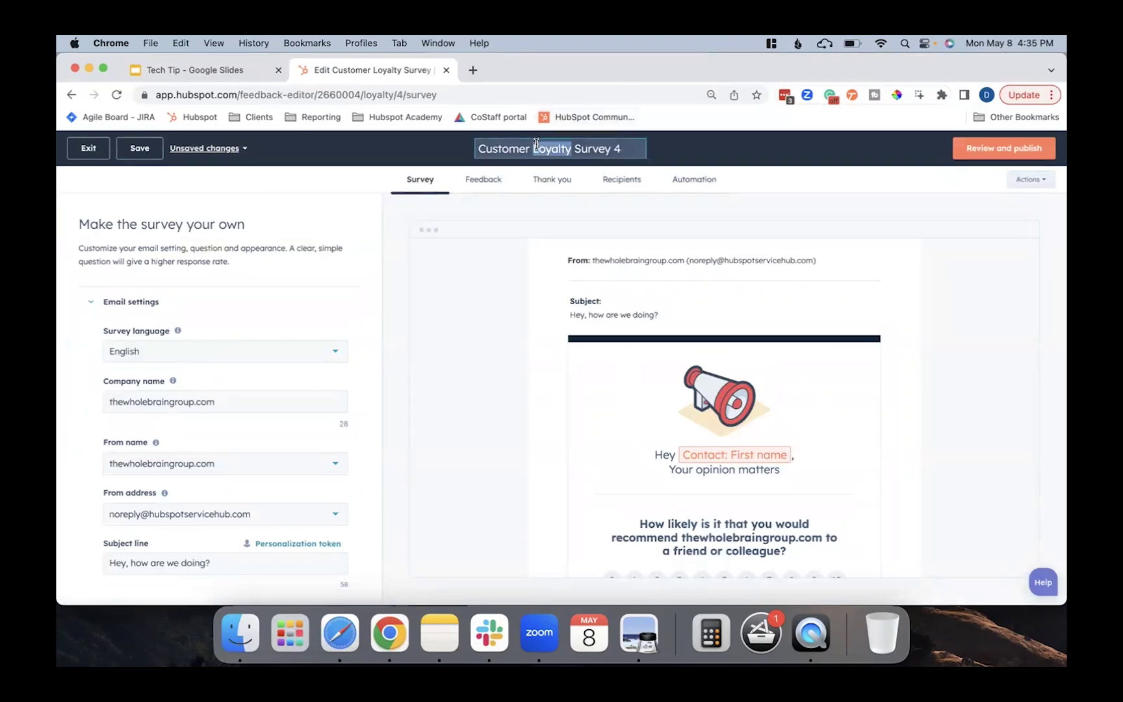
type("Tech Tip NPS")
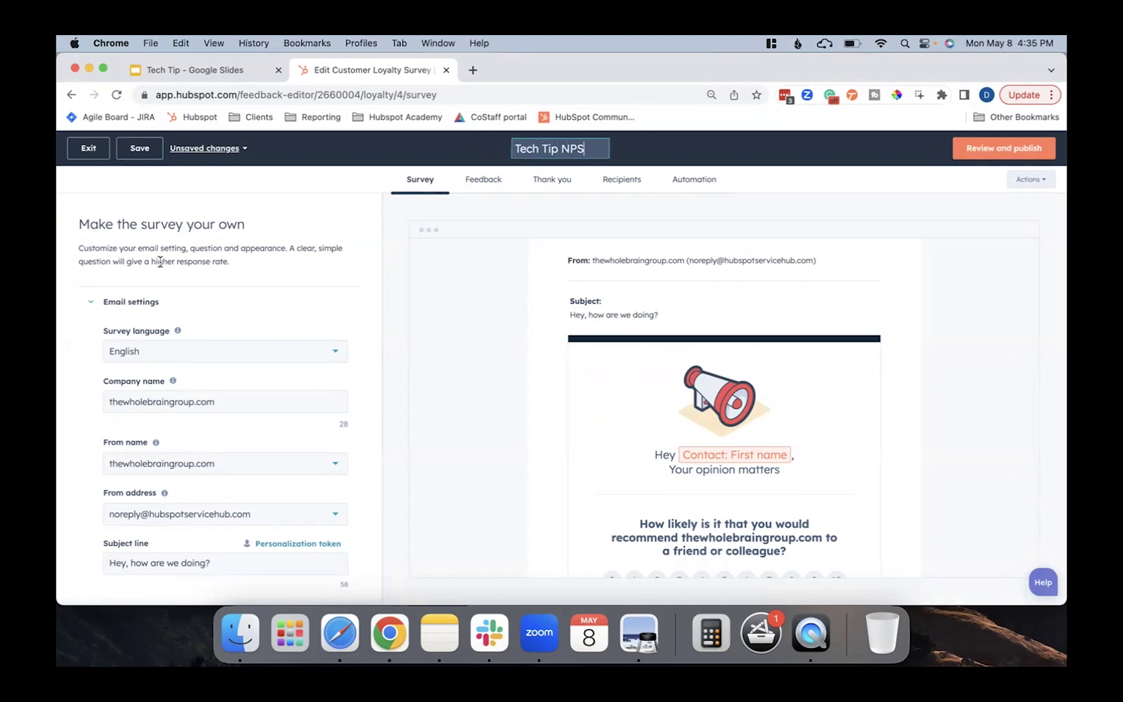
scroll(160, 261, "down", 2)
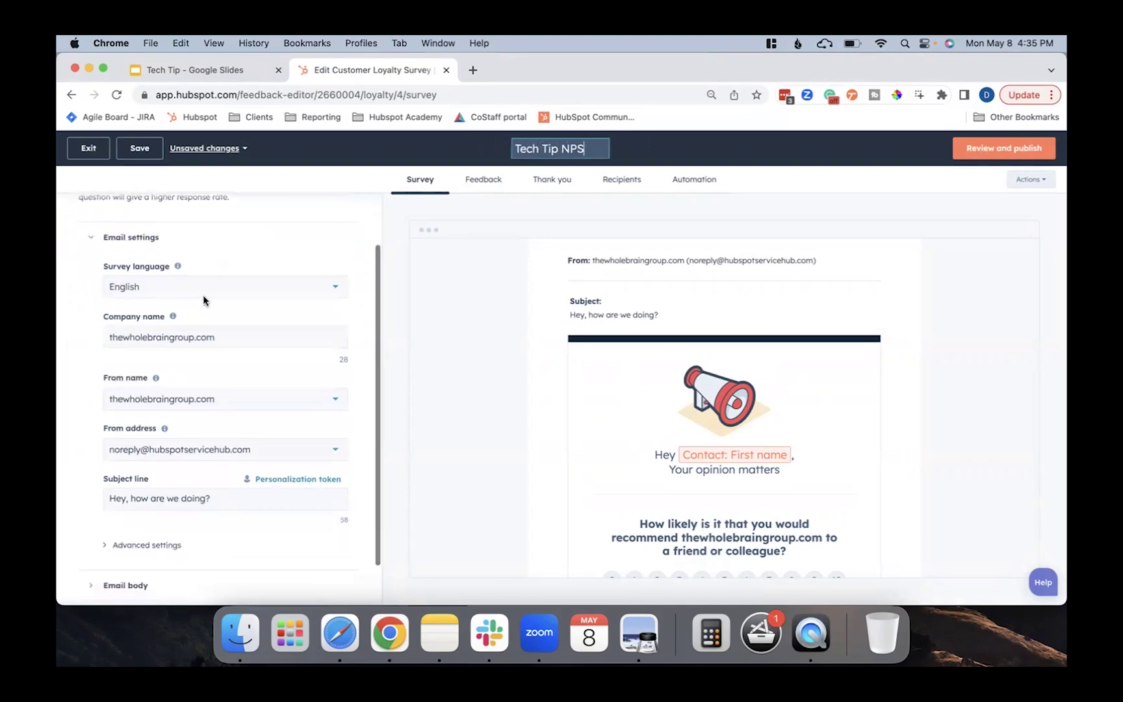
scroll(150, 316, "down", 1)
double_click(147, 314)
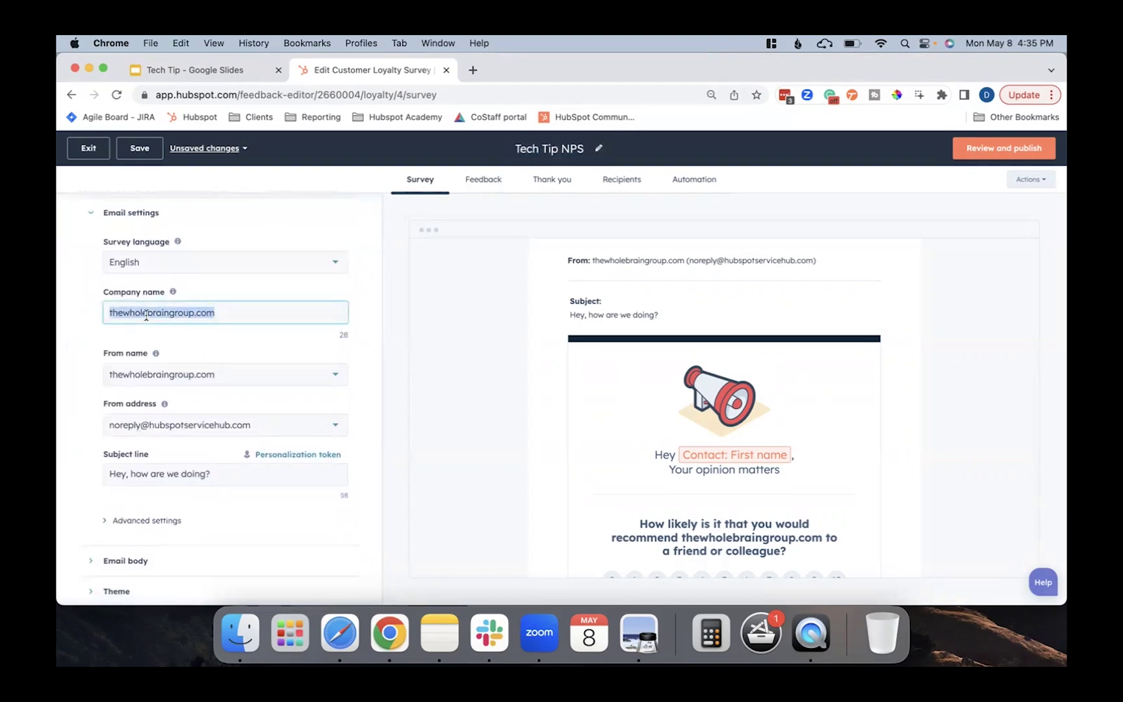
type("Hivehouse D")
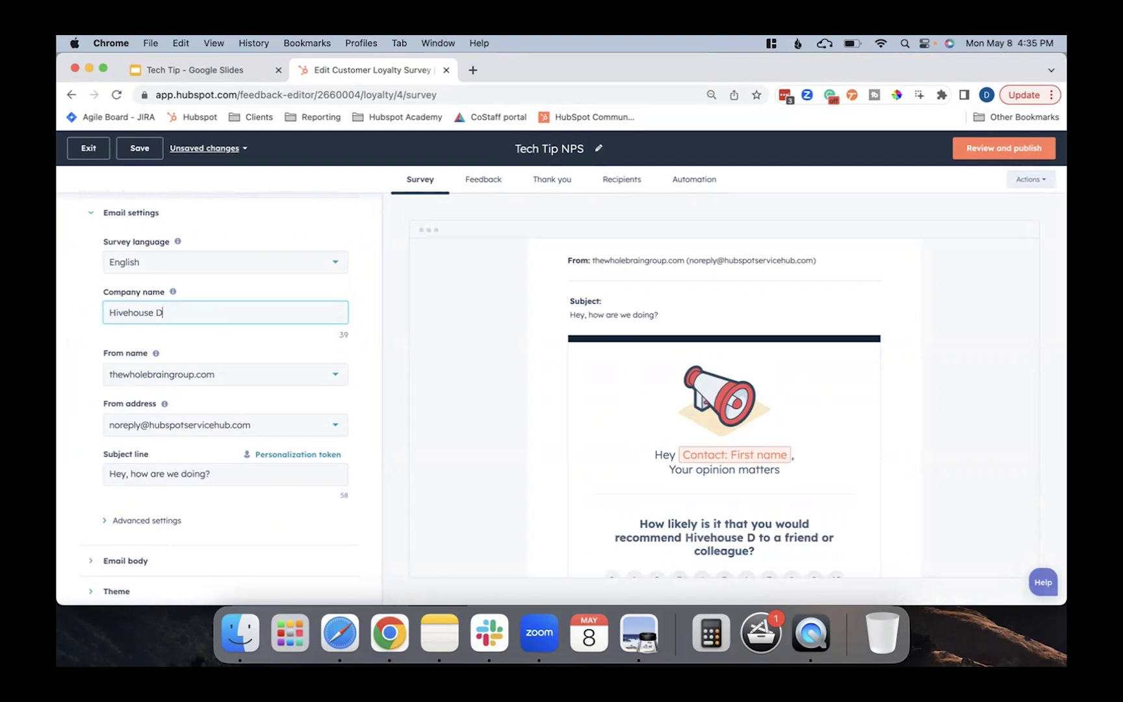
type("igital")
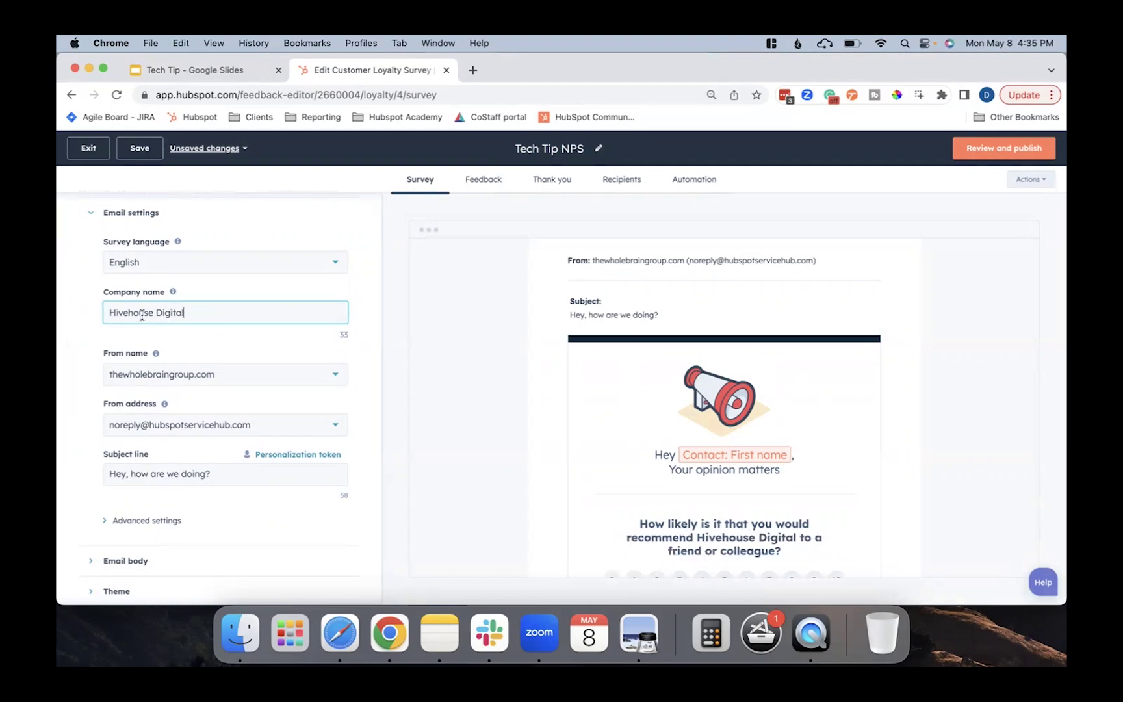
- Set the From name to a team member and the From address to the company-domain email
left_click(193, 382)
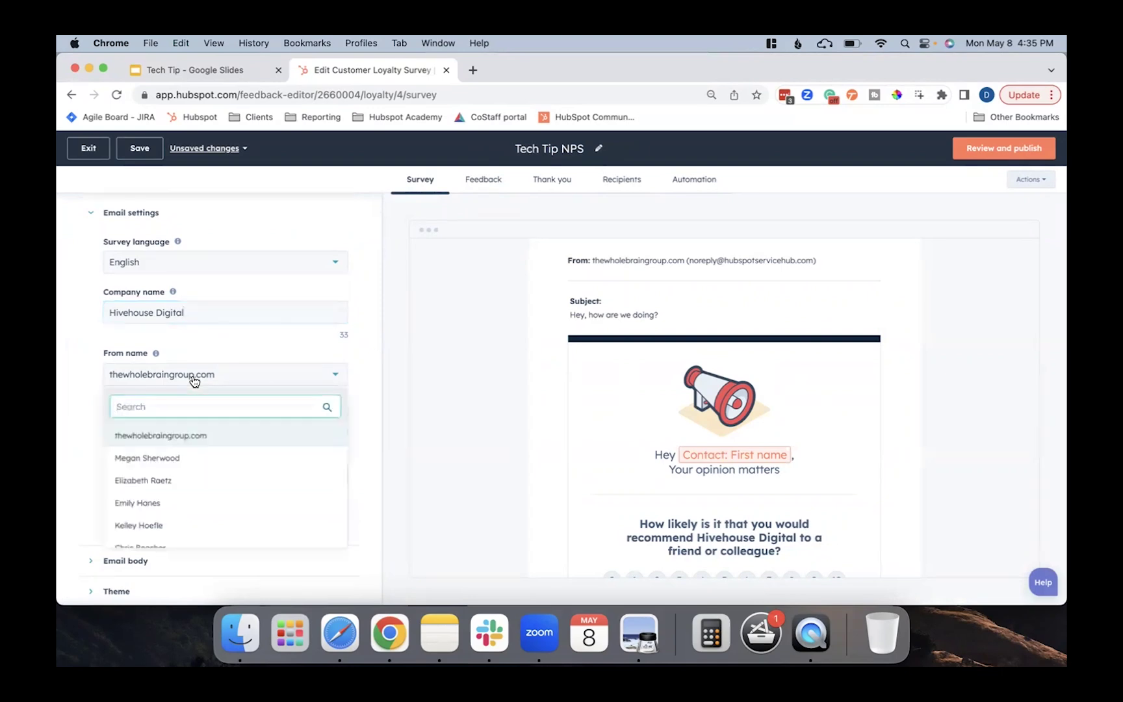
scroll(208, 476, "down", 2)
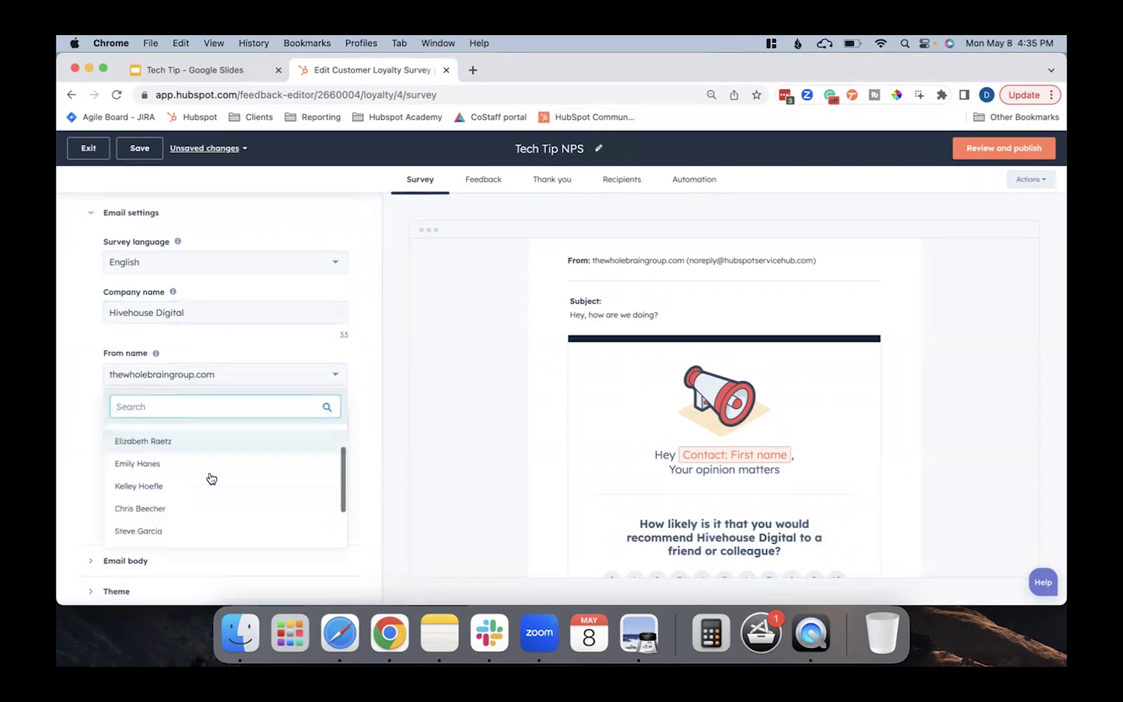
left_click(188, 510)
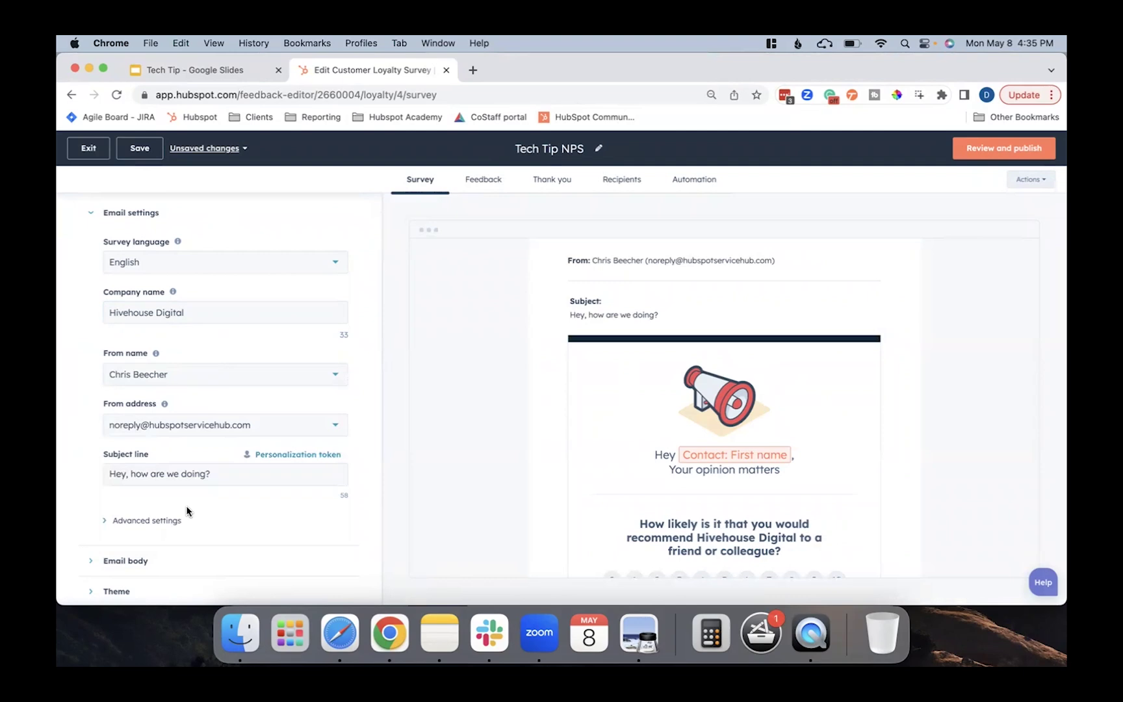
left_click(162, 427)
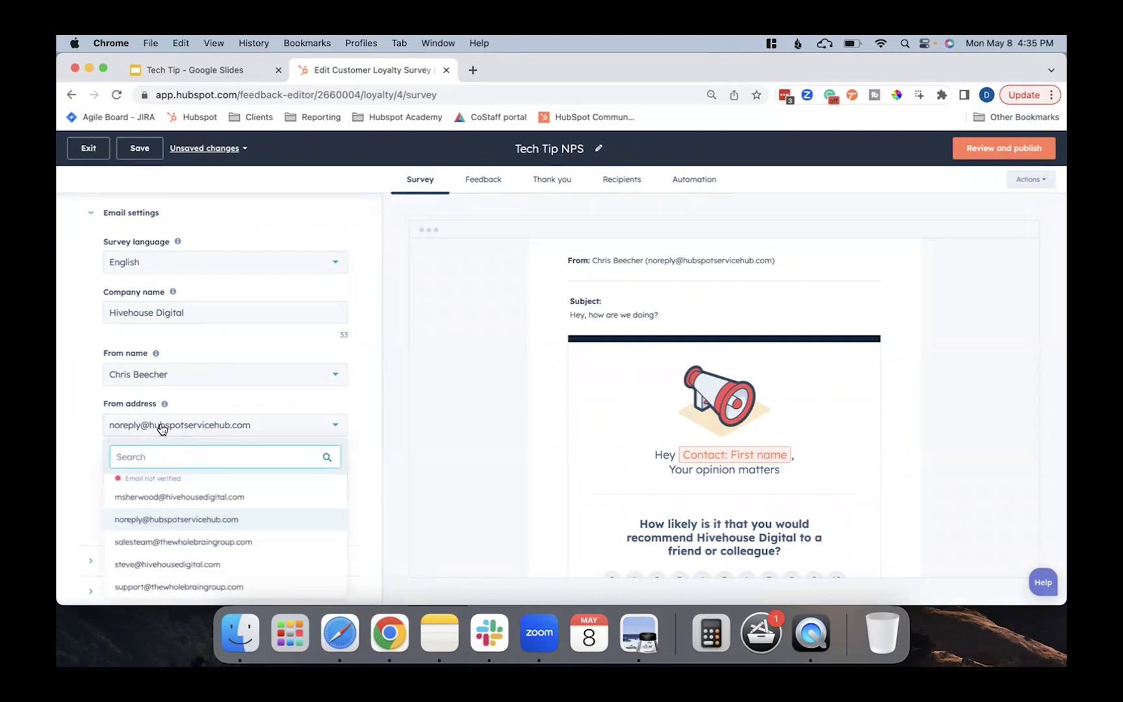
scroll(177, 523, "up", 10)
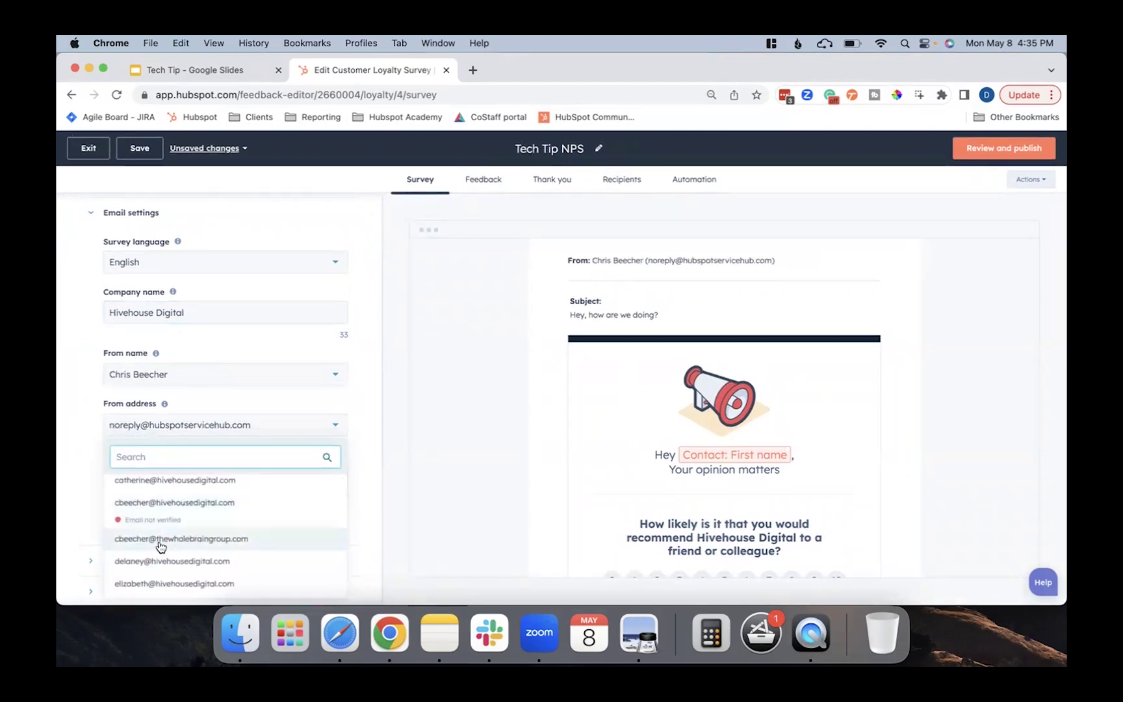
left_click(201, 503)
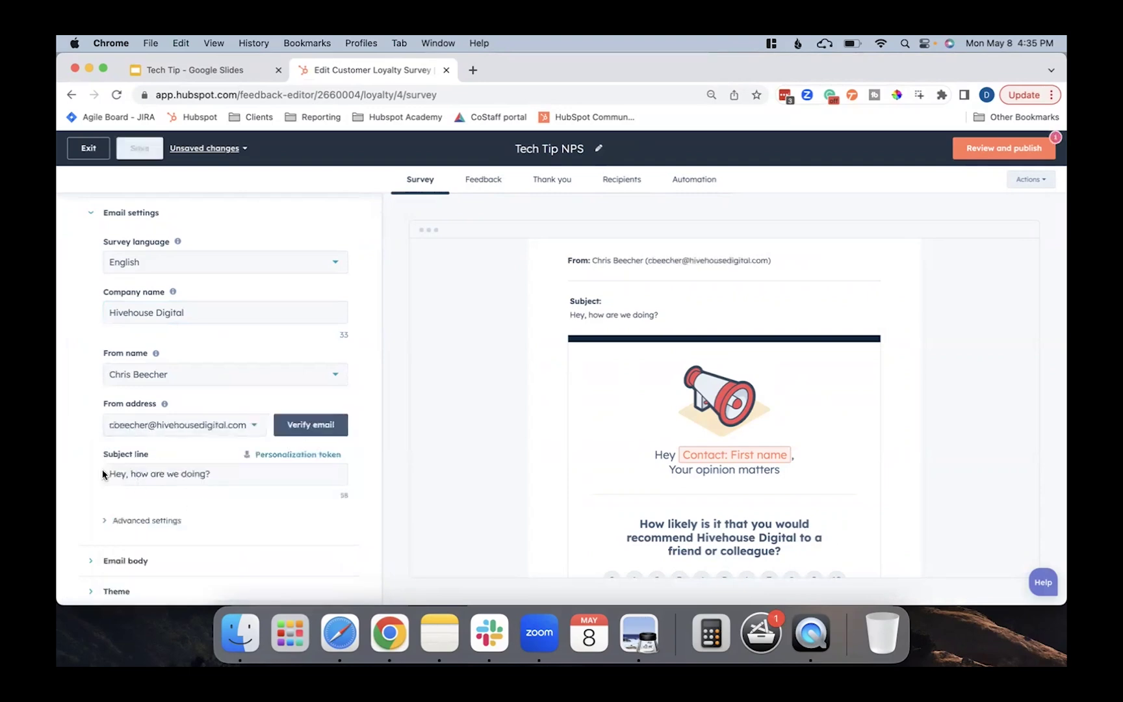
scroll(102, 469, "down", 1)
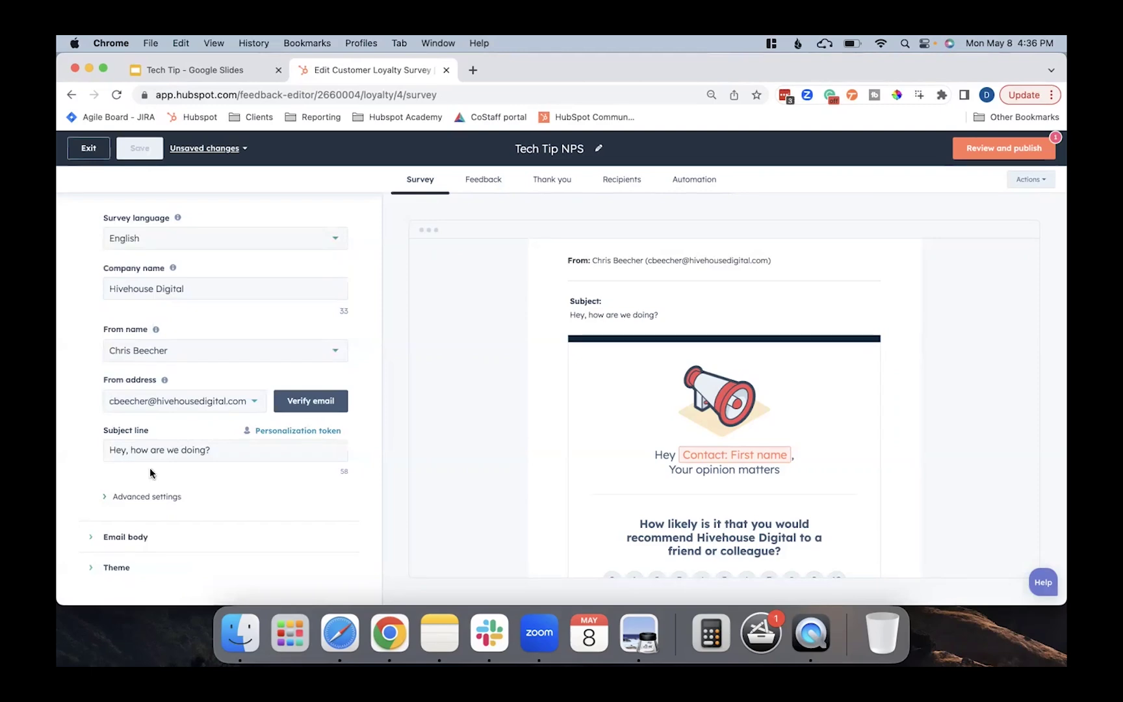
left_click(140, 495)
- Set the office location to Hivehouse Digital (Default)
scroll(138, 497, "down", 2)
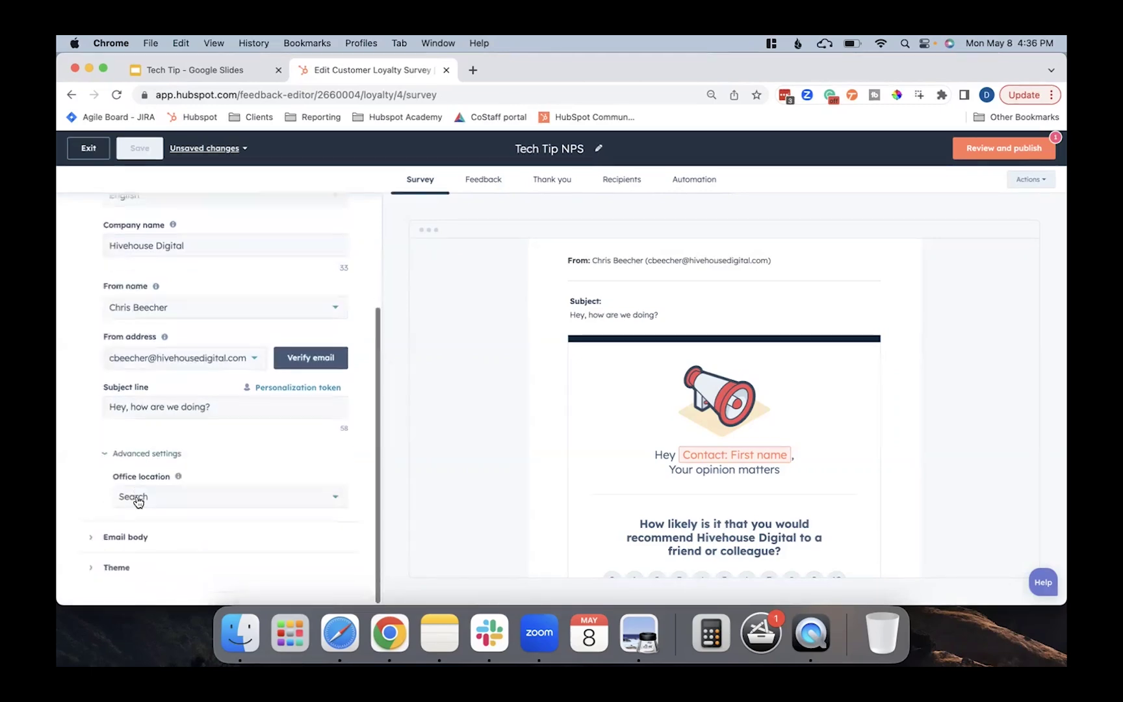
left_click(209, 502)
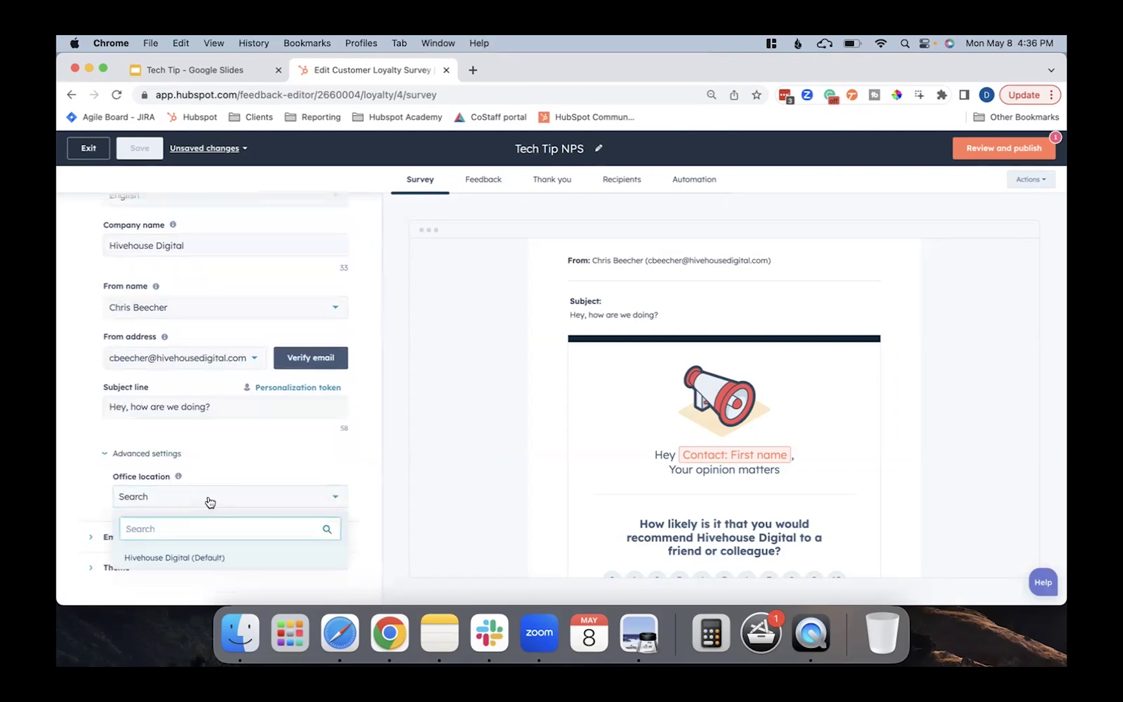
left_click(187, 558)
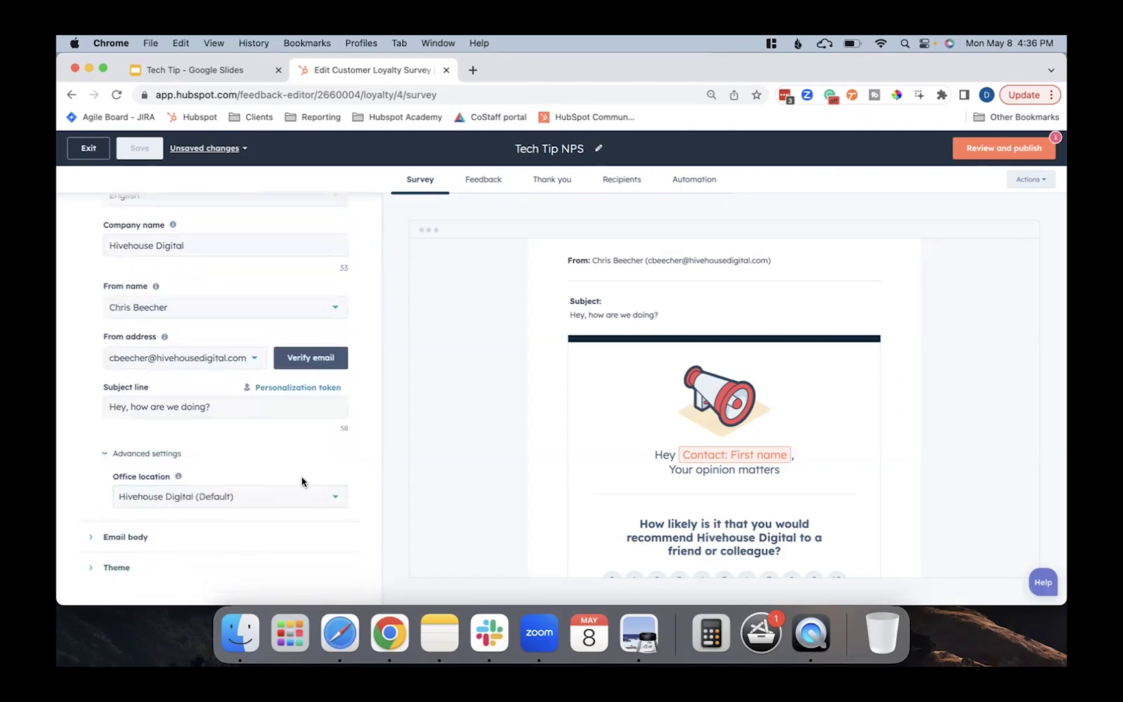
- Replace the greeting's second line 'Your opinion matters' with 'We want to hear from you!'
left_click(92, 538)
scroll(180, 503, "down", 3)
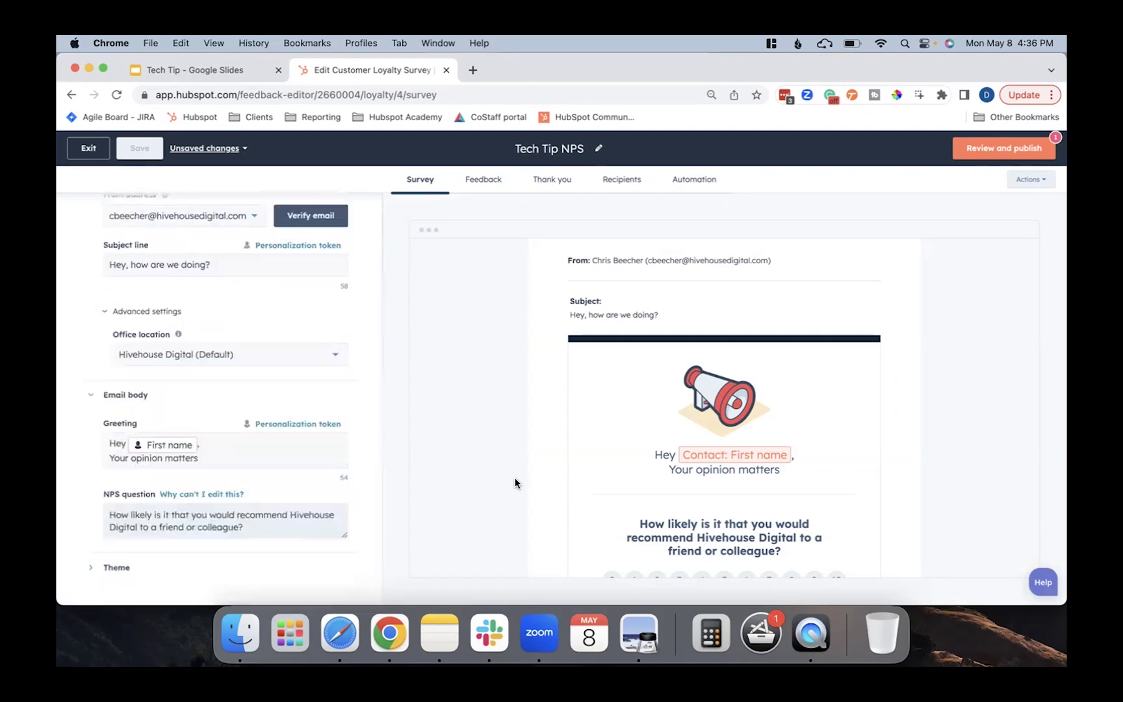
scroll(622, 501, "down", 2)
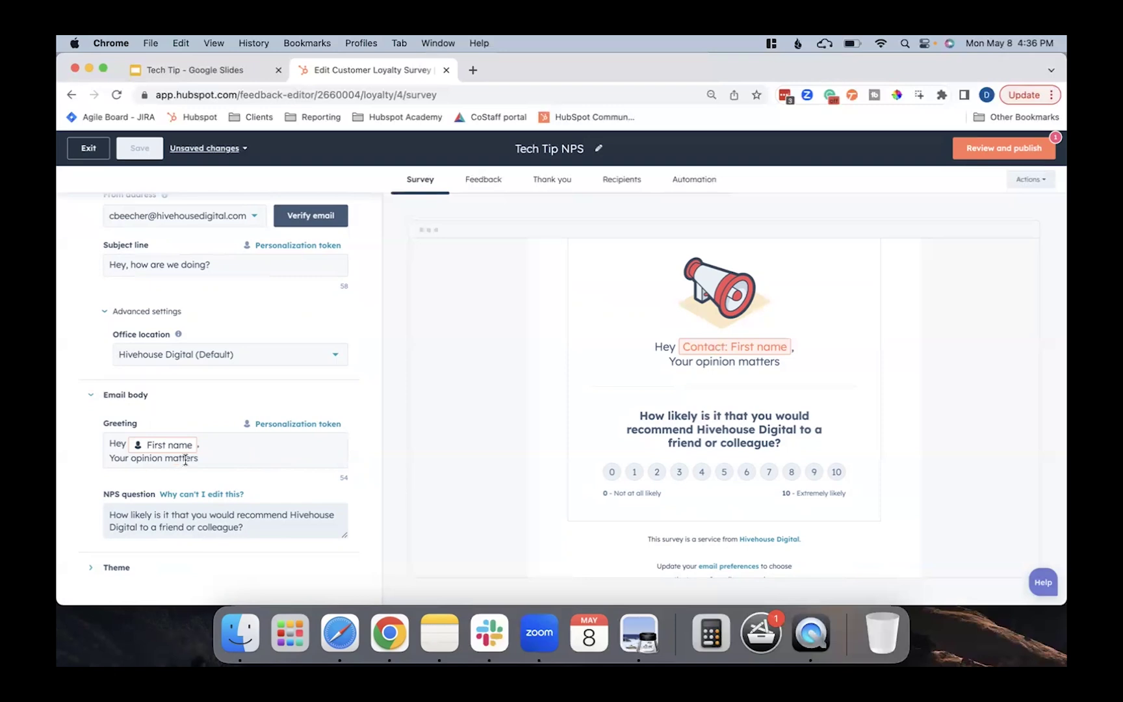
left_click_drag(203, 458, 108, 459)
type("We want t")
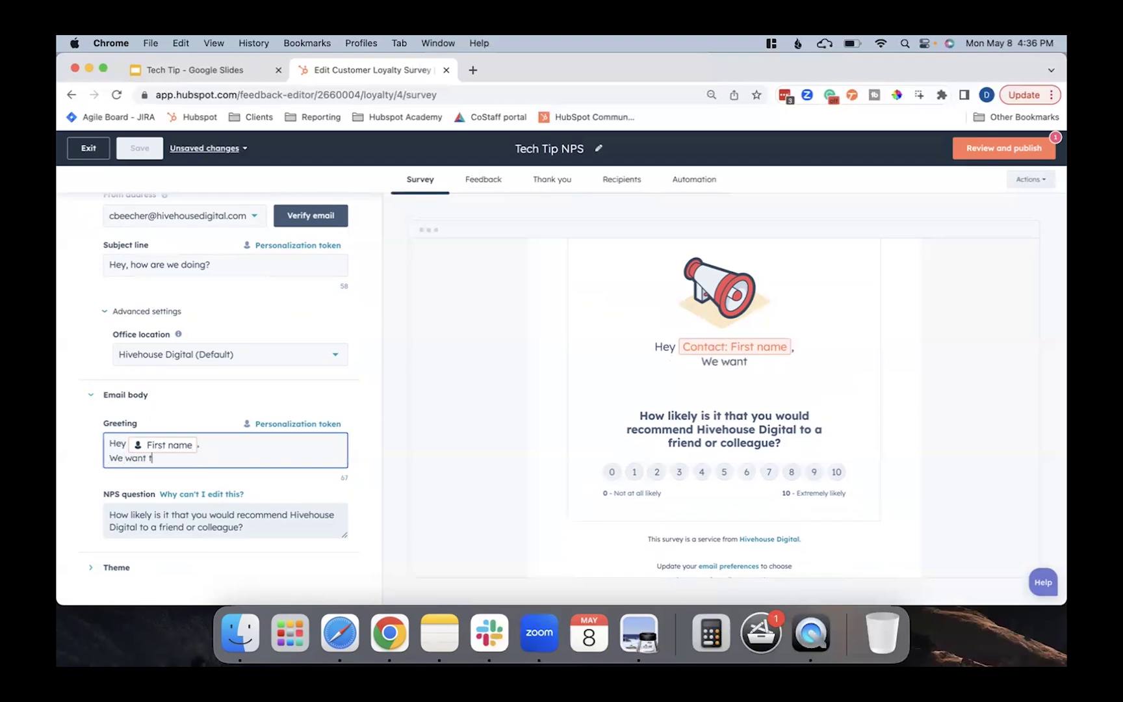
type("o hear from you!")
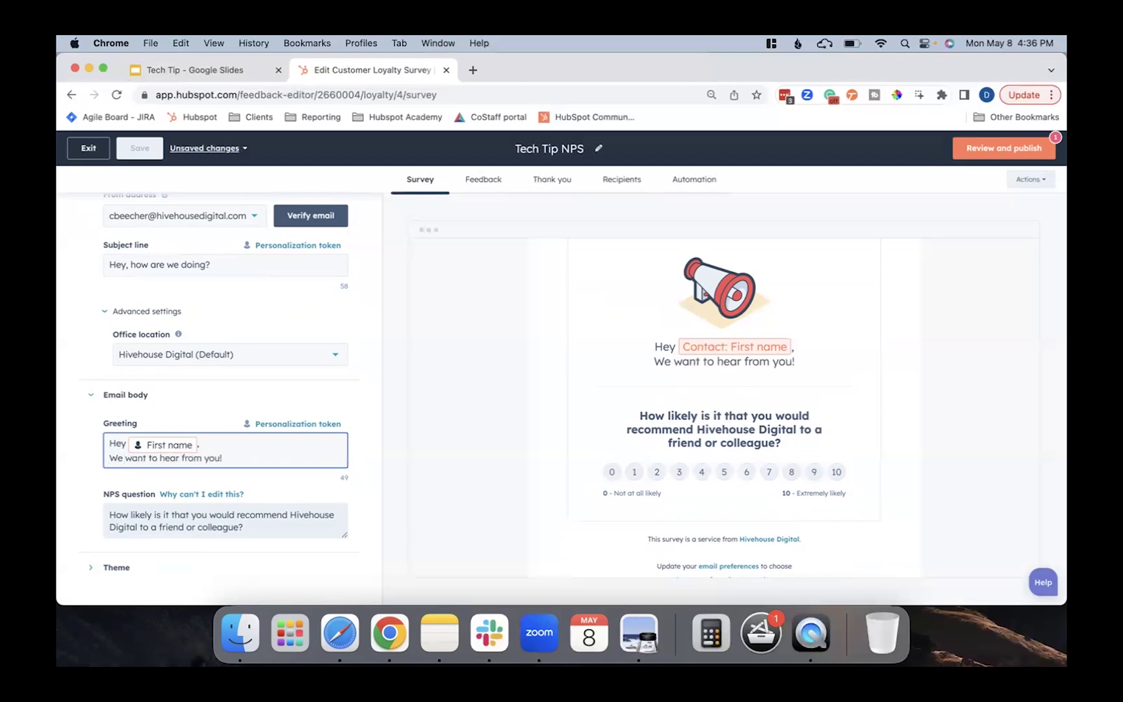
left_click(253, 430)
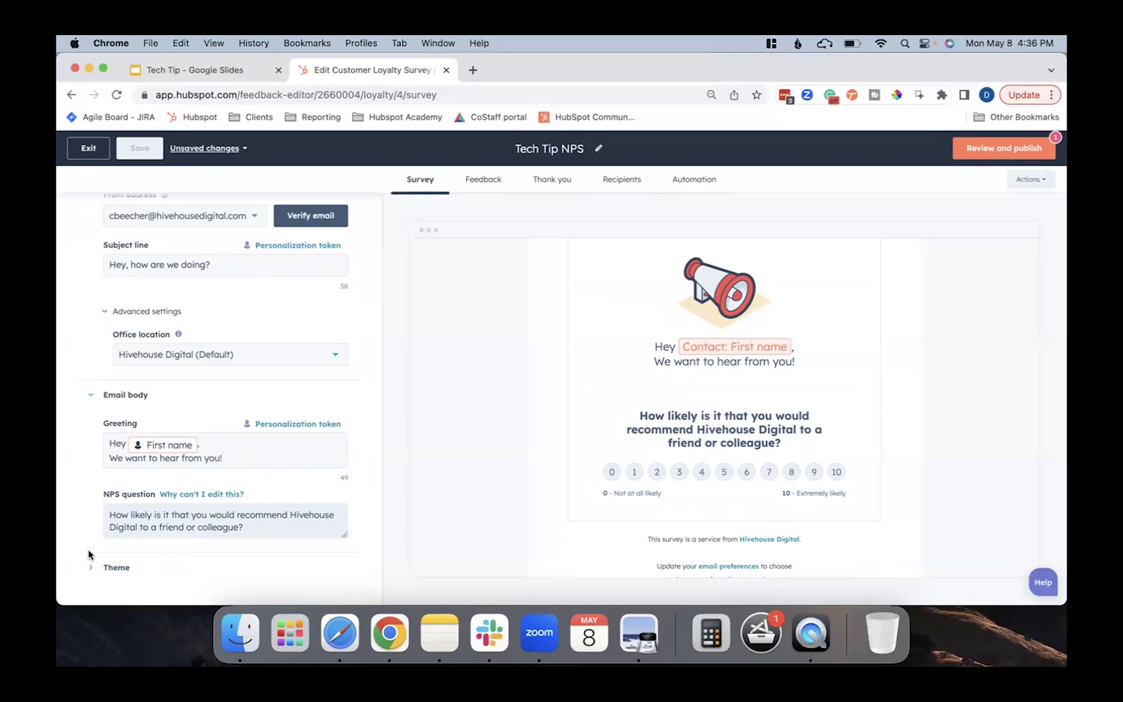
left_click(93, 572)
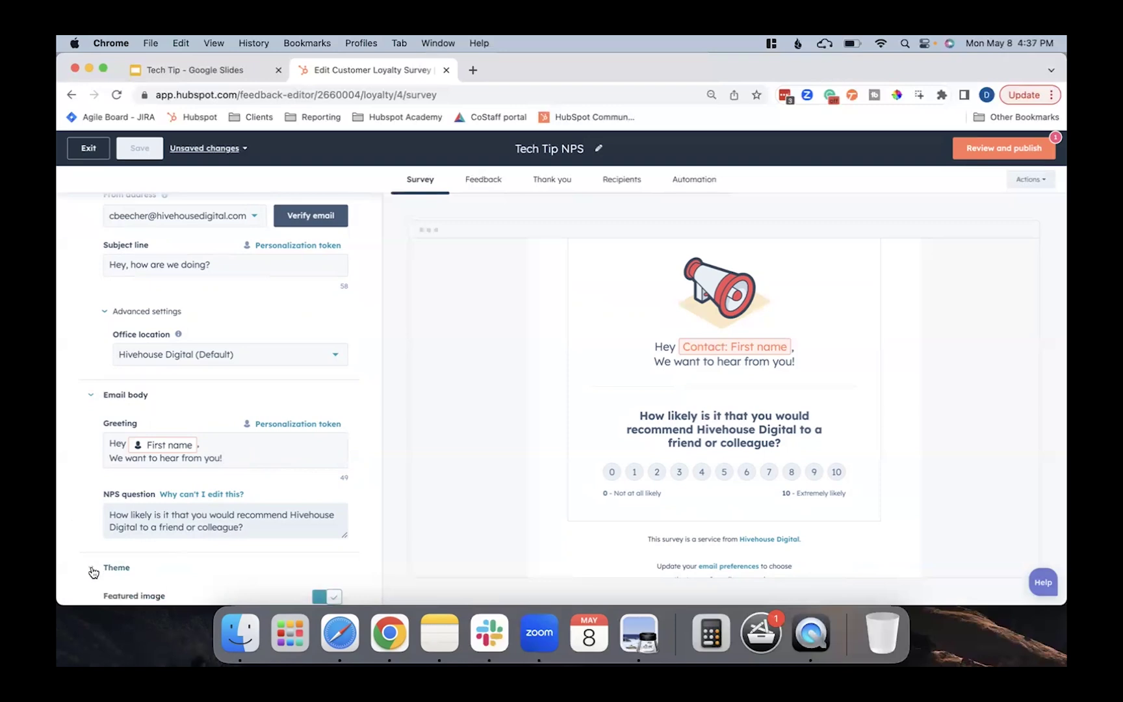
- Swap the email's megaphone featured image for the hivehouse digital logo from the image library
scroll(100, 566, "down", 3)
scroll(270, 499, "down", 2)
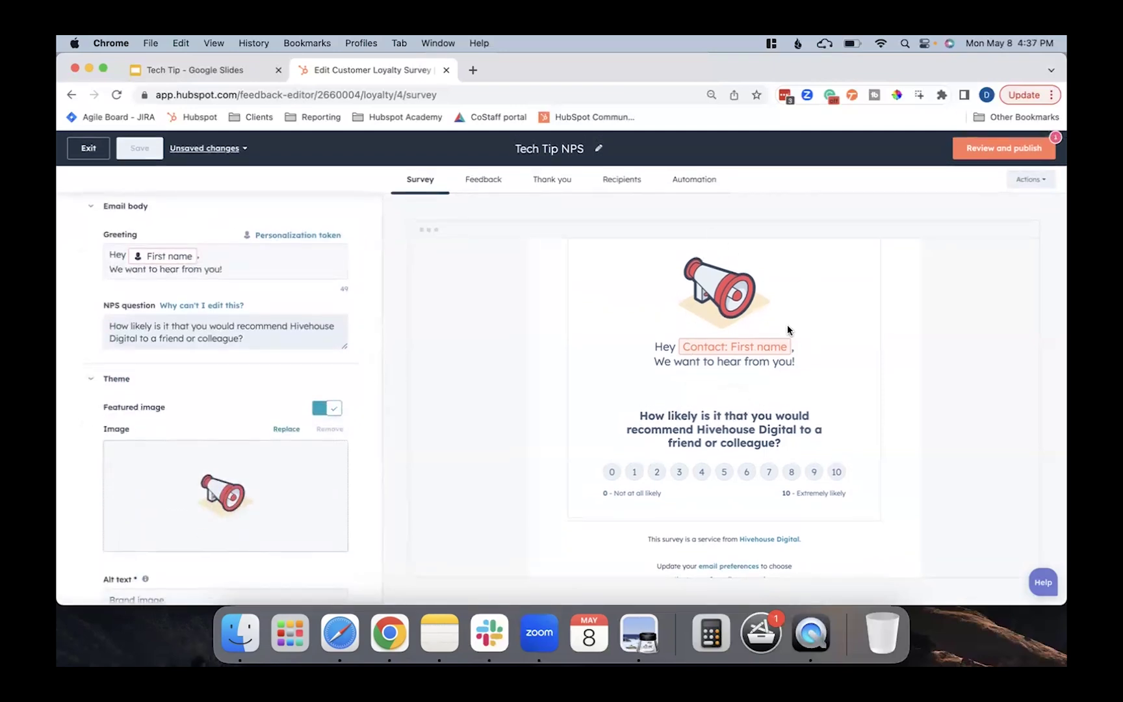
scroll(293, 457, "down", 2)
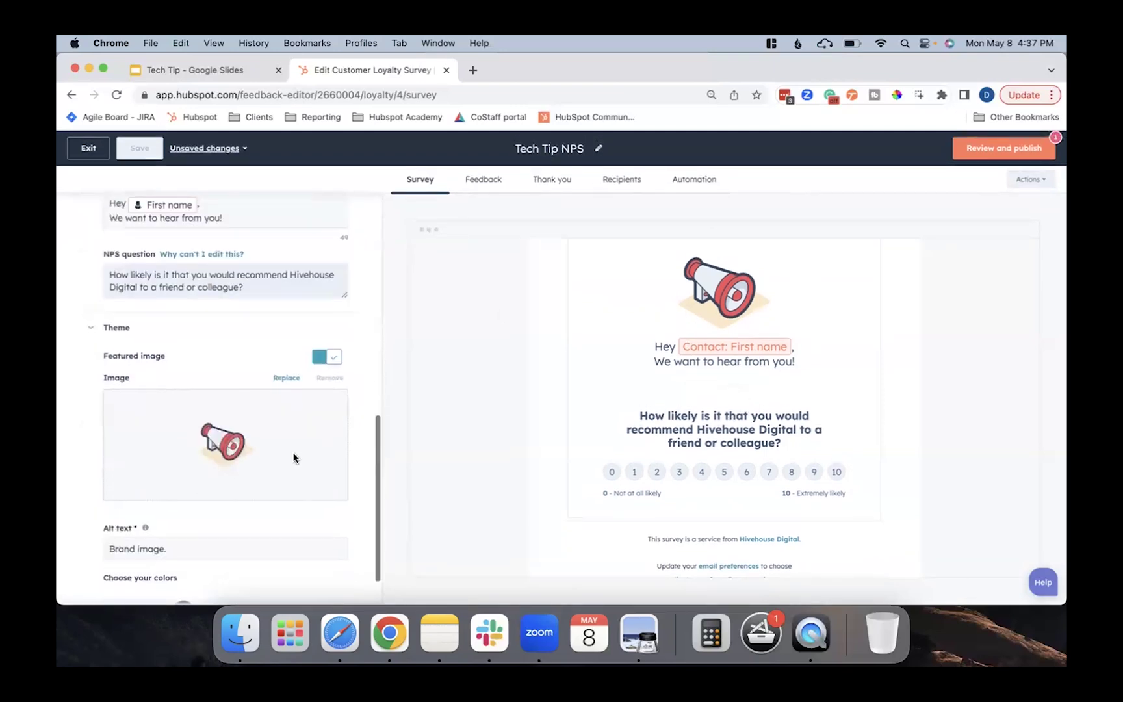
left_click(284, 380)
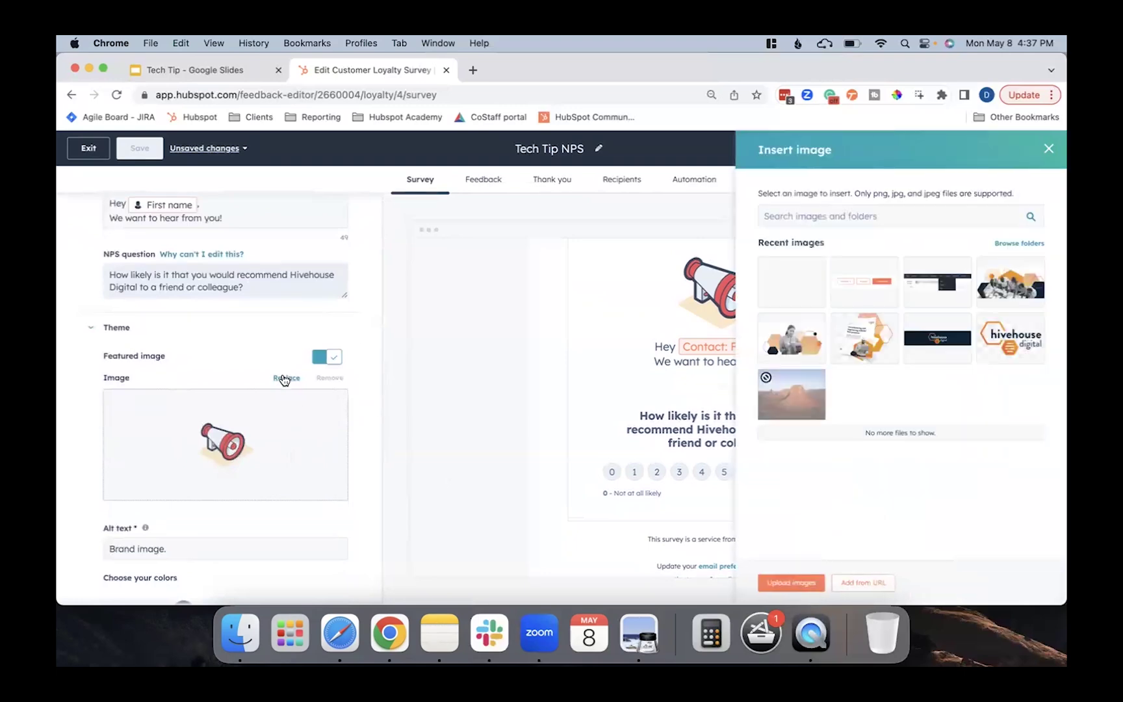
left_click(1015, 338)
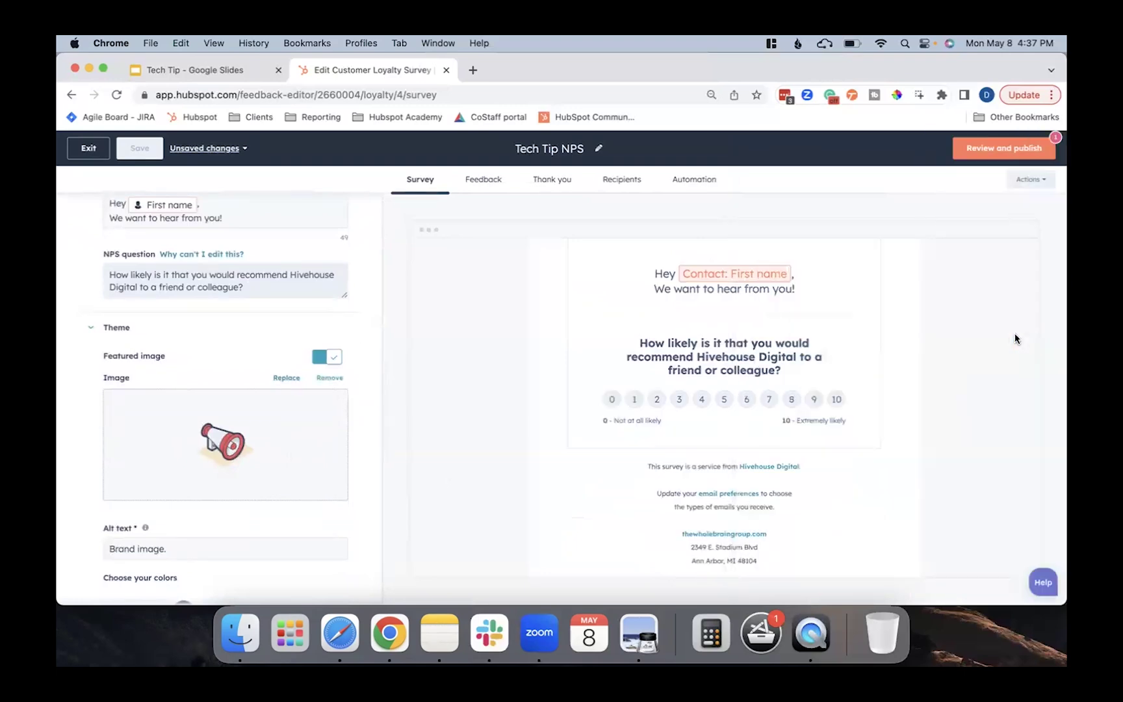
scroll(280, 542, "down", 3)
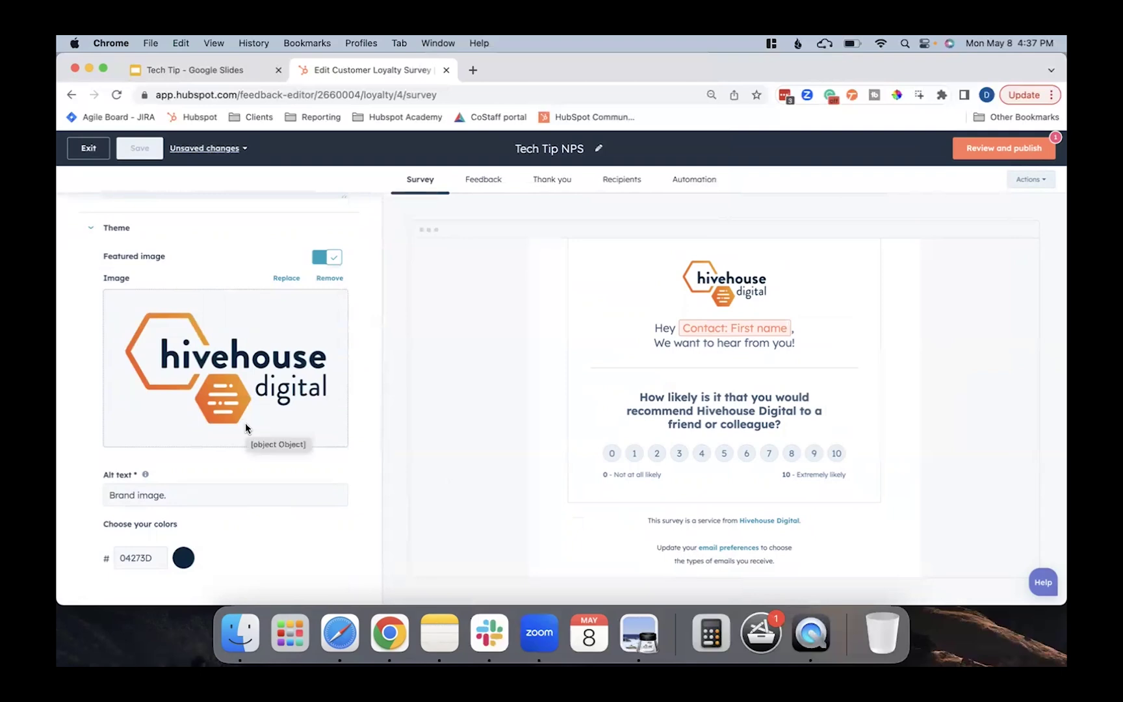
scroll(245, 421, "up", 10)
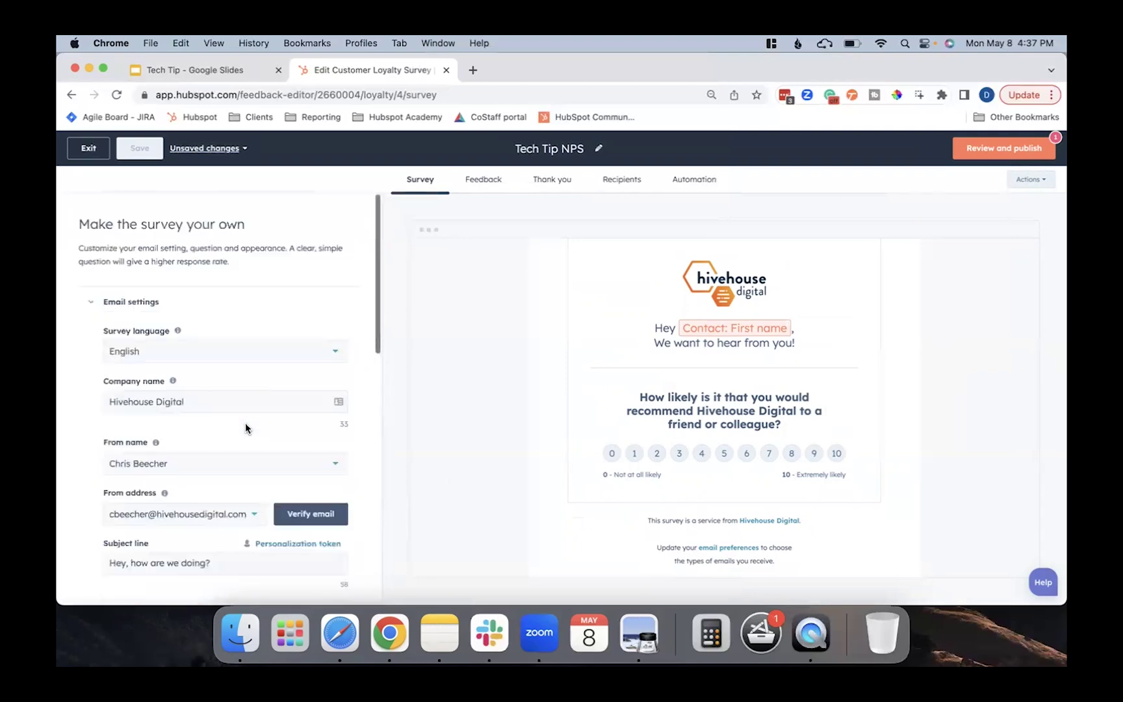
left_click(490, 191)
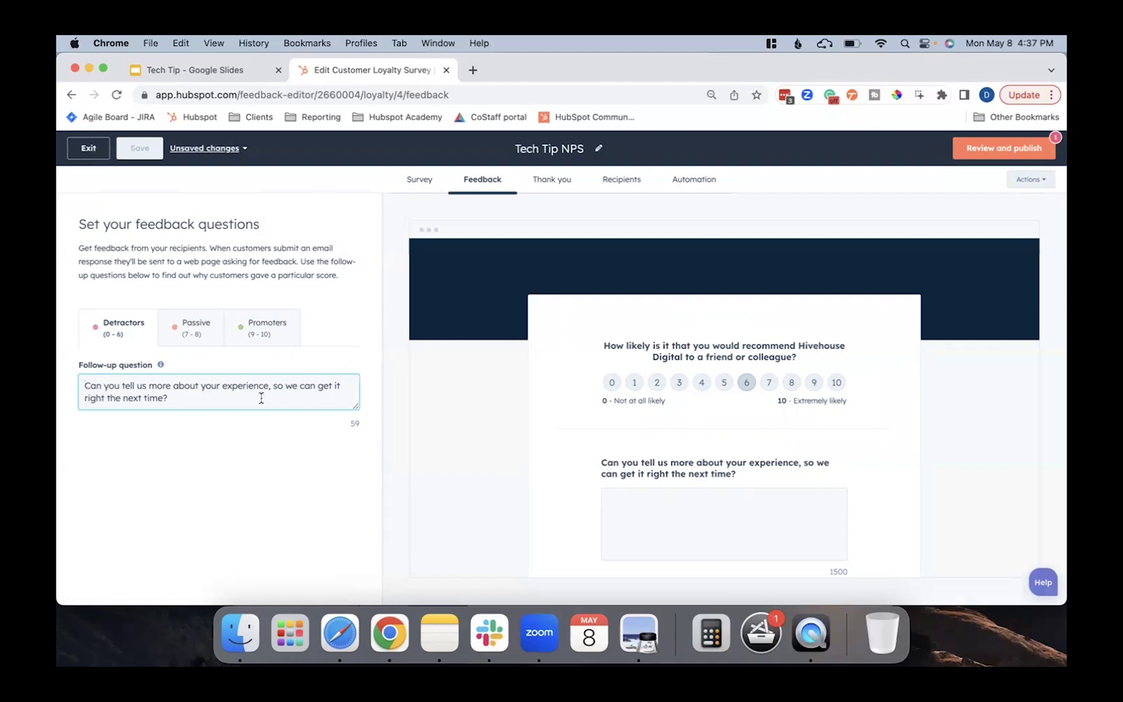
- Review the Passive and Promoter follow-up questions, then move on to the thank-you messages
left_click(193, 329)
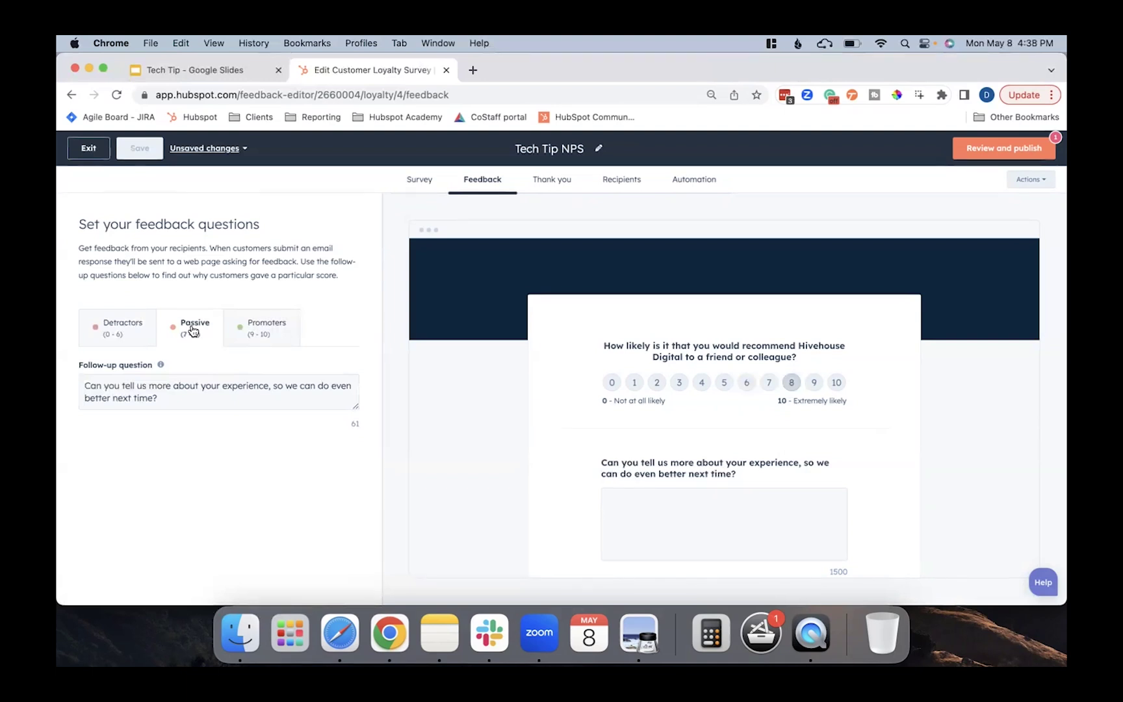
left_click(269, 333)
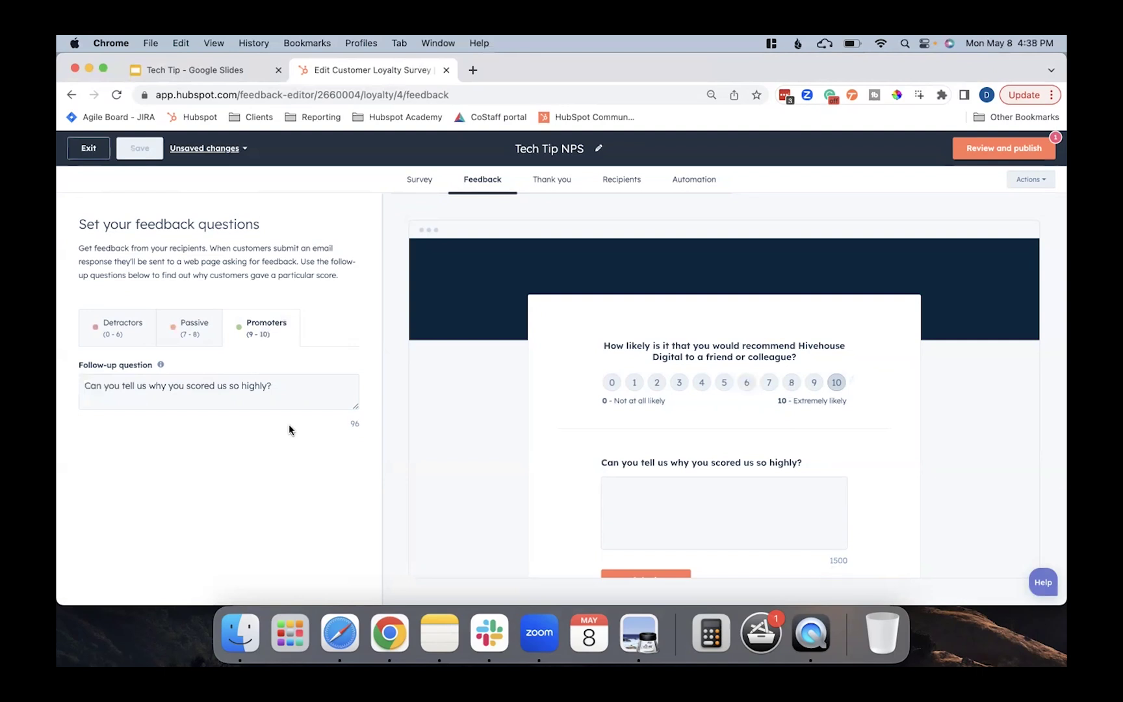
left_click(557, 189)
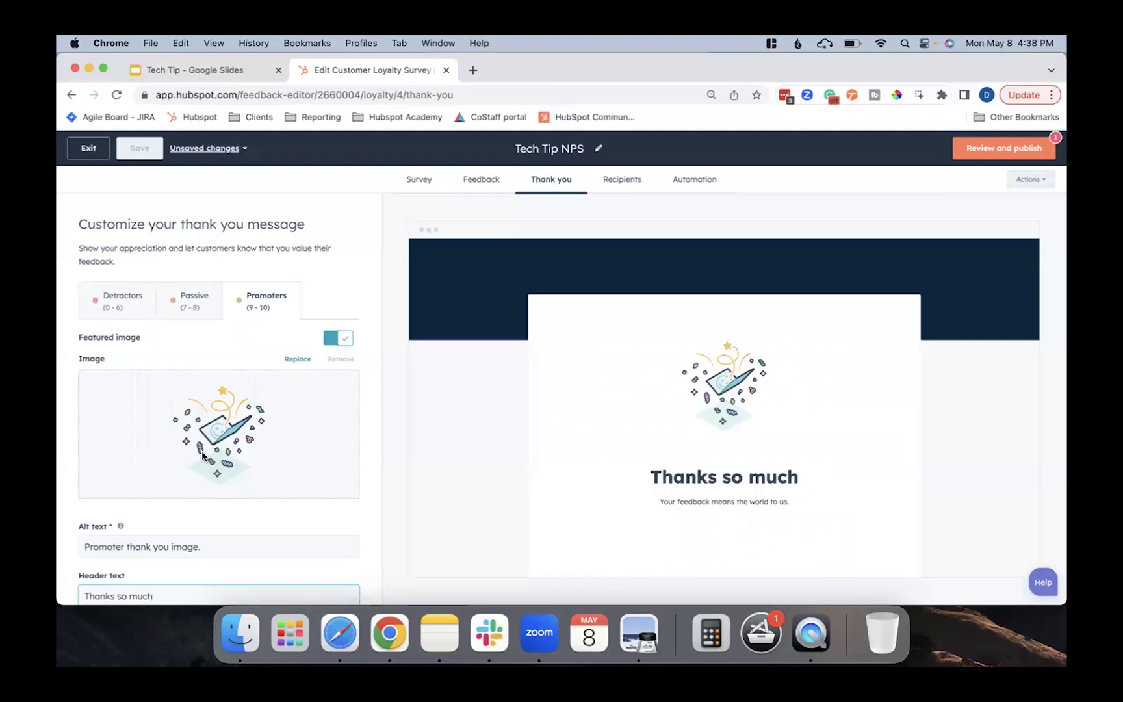
left_click(97, 303)
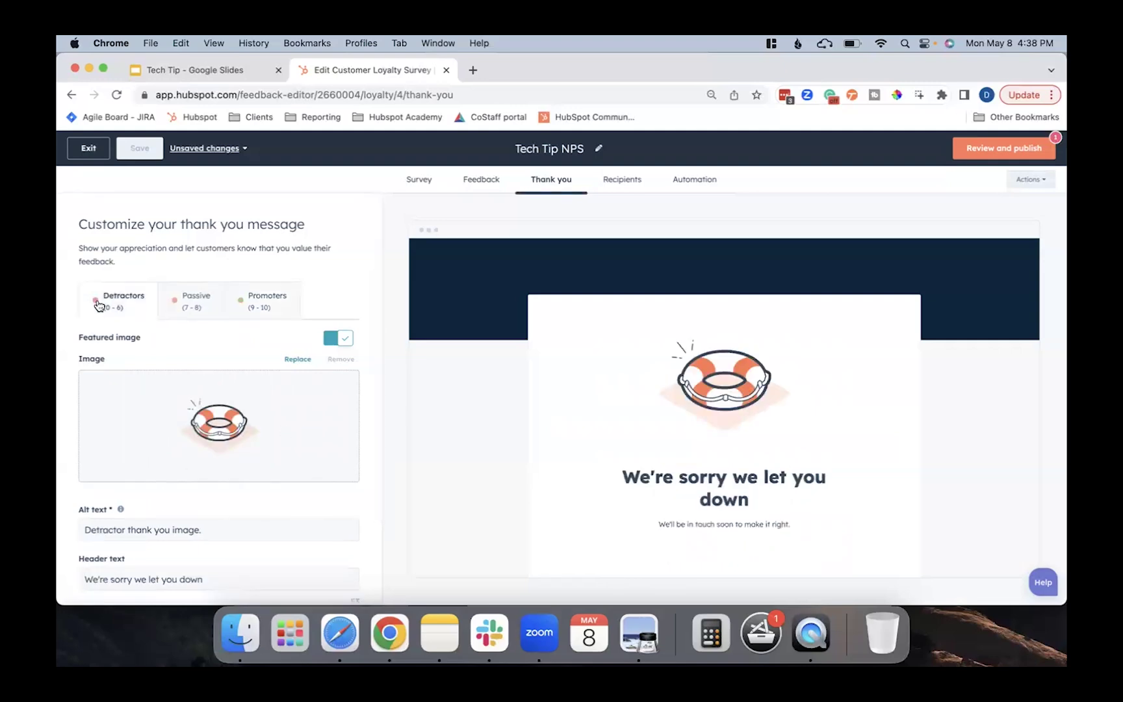
scroll(98, 303, "down", 3)
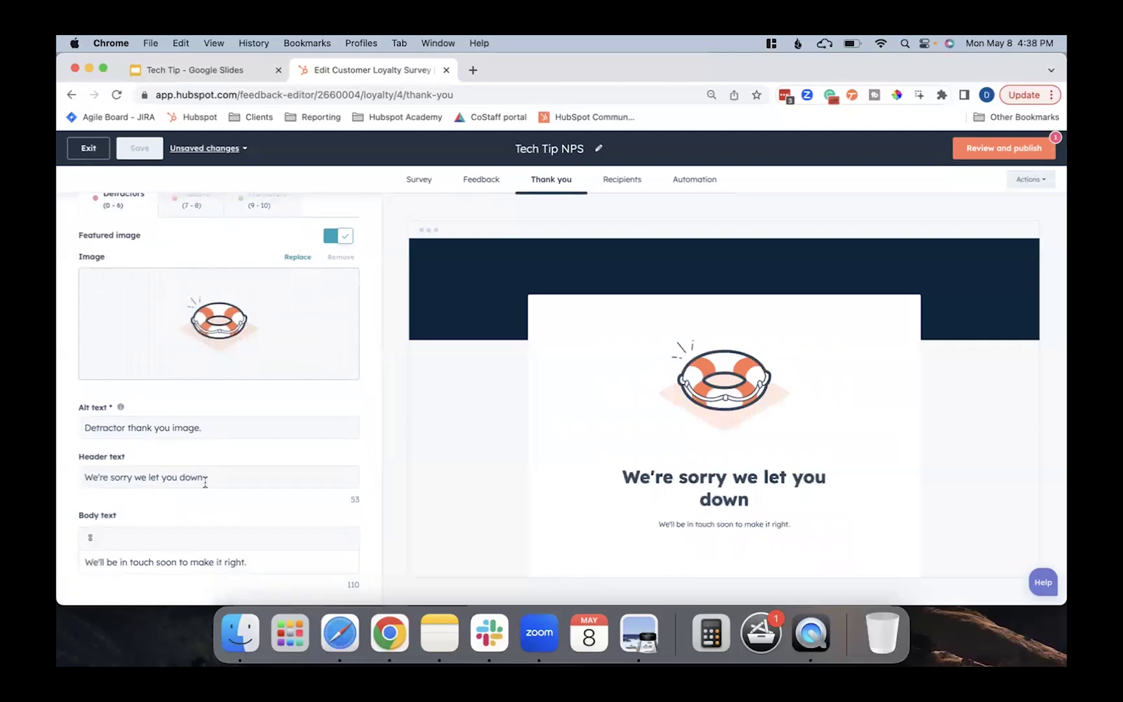
scroll(205, 482, "up", 3)
left_click(193, 311)
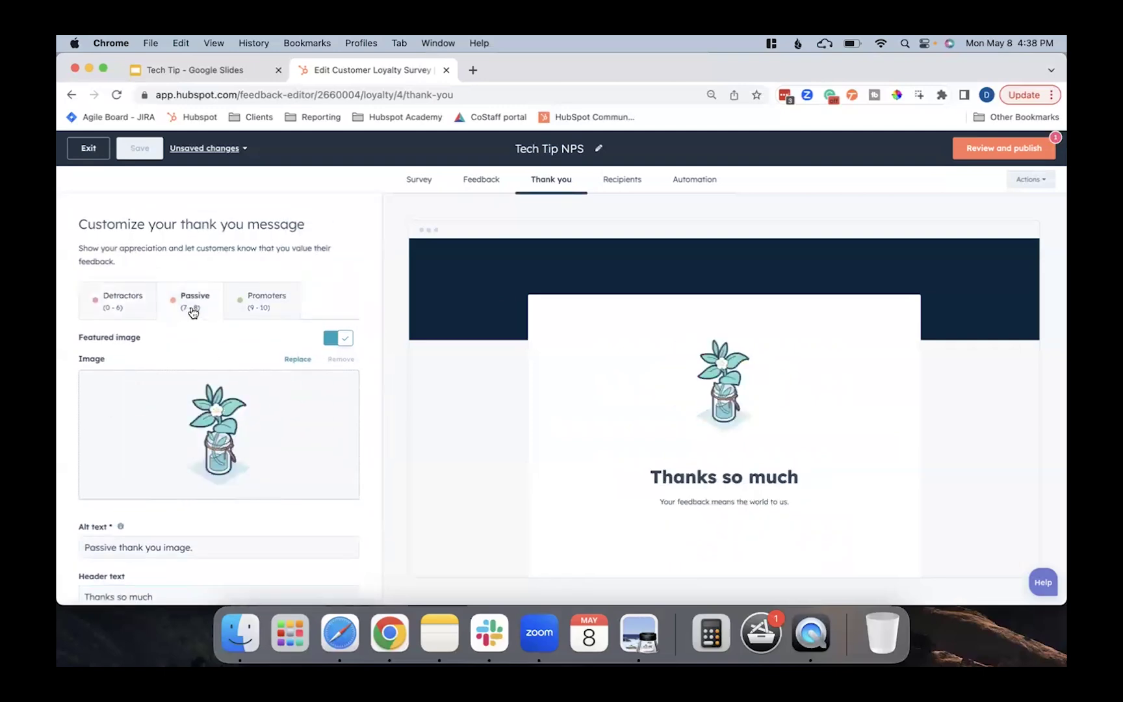
left_click(265, 308)
scroll(212, 472, "down", 2)
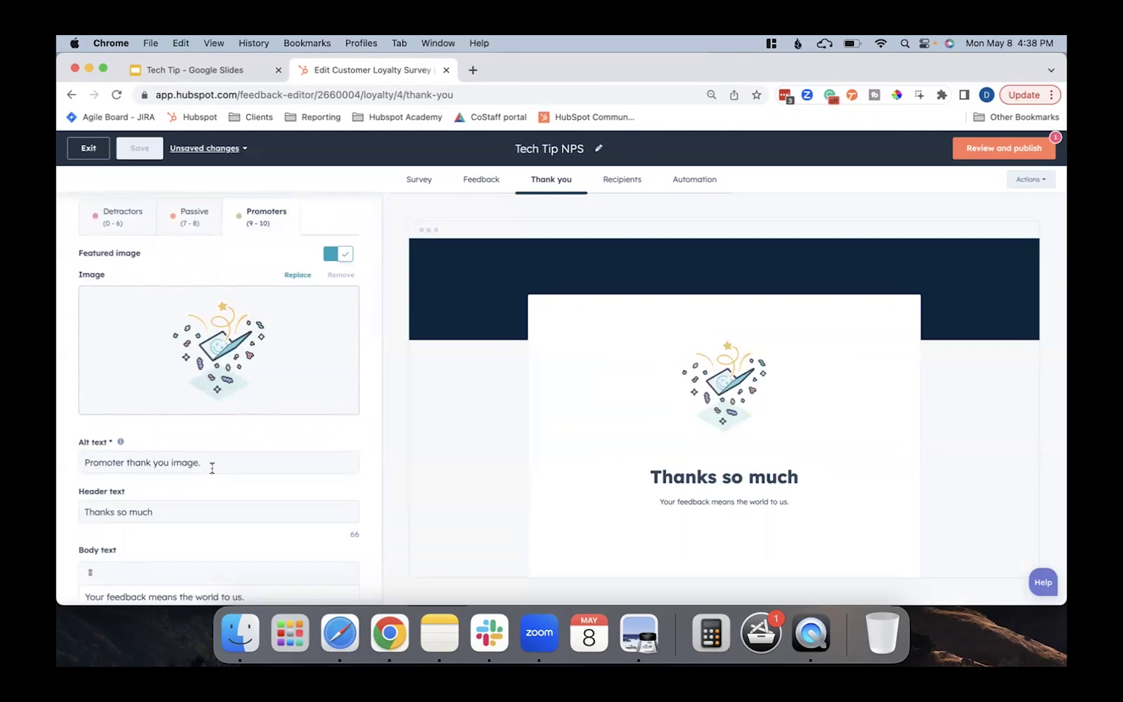
scroll(212, 468, "up", 2)
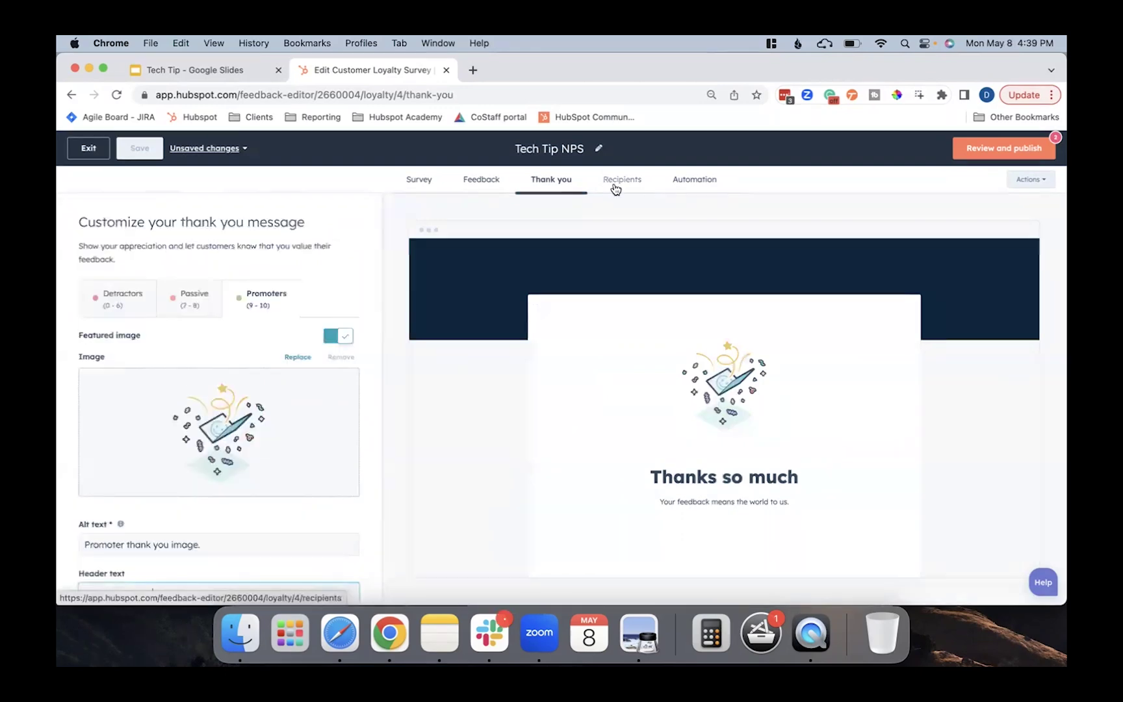
left_click(615, 185)
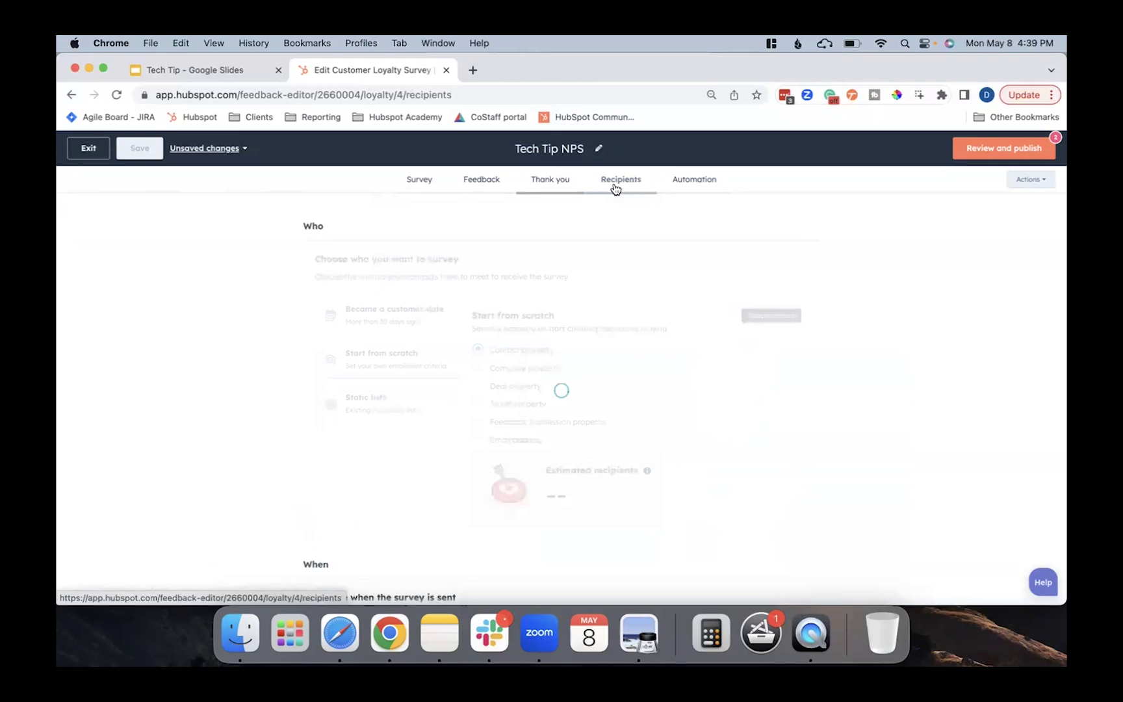
- Choose existing static lists as the survey's recipients
left_click(369, 317)
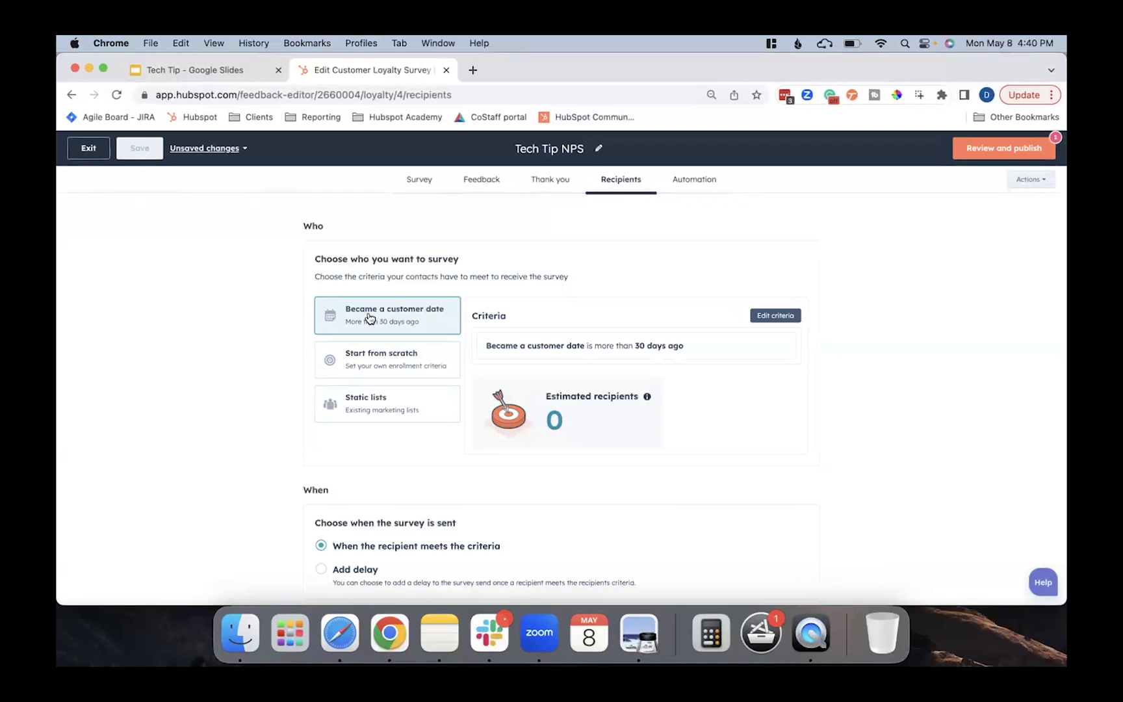
left_click(400, 362)
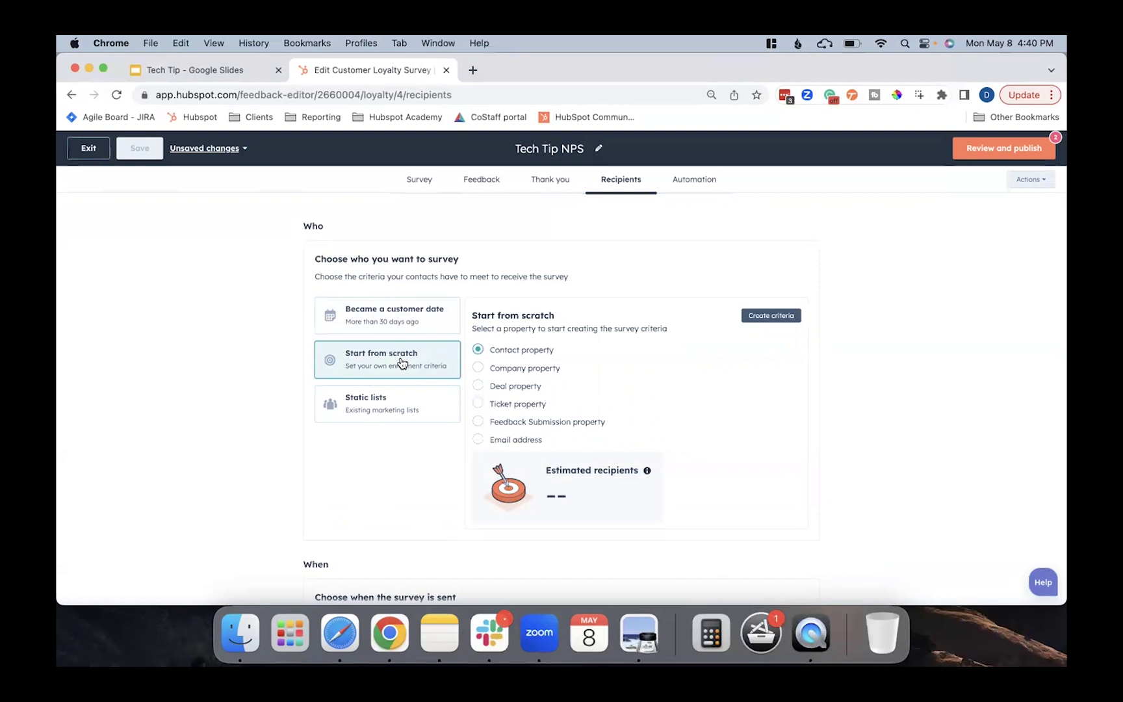
left_click(408, 410)
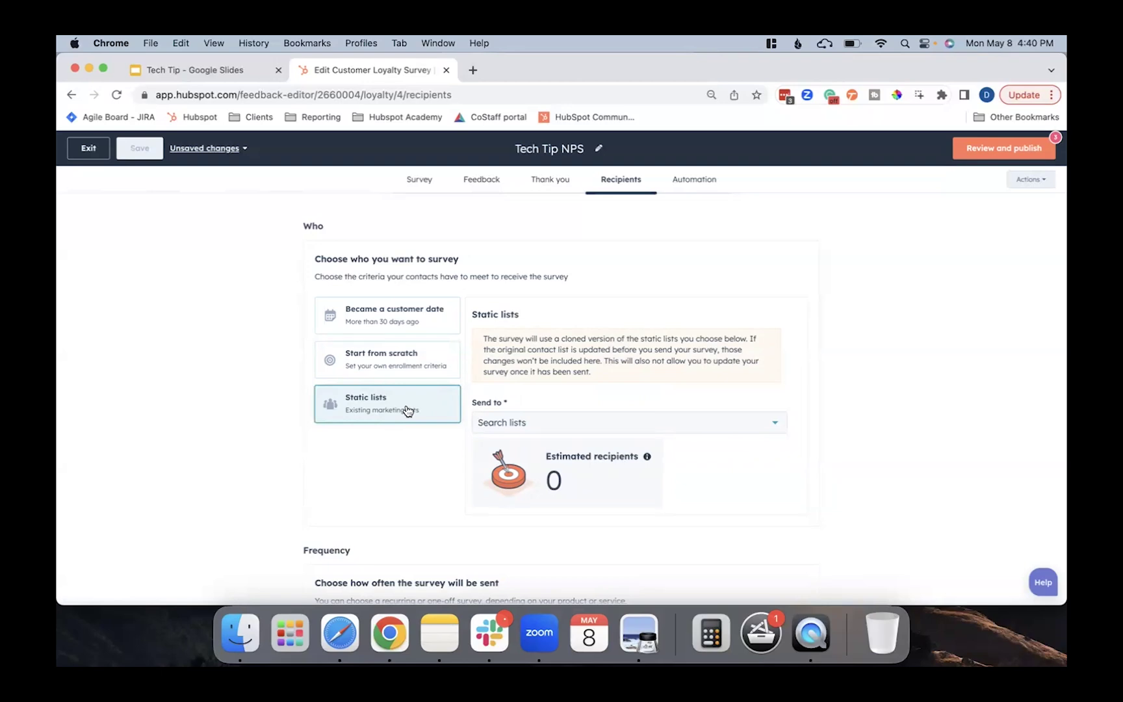
- Set the survey frequency to One off instead of recurring
scroll(407, 410, "down", 5)
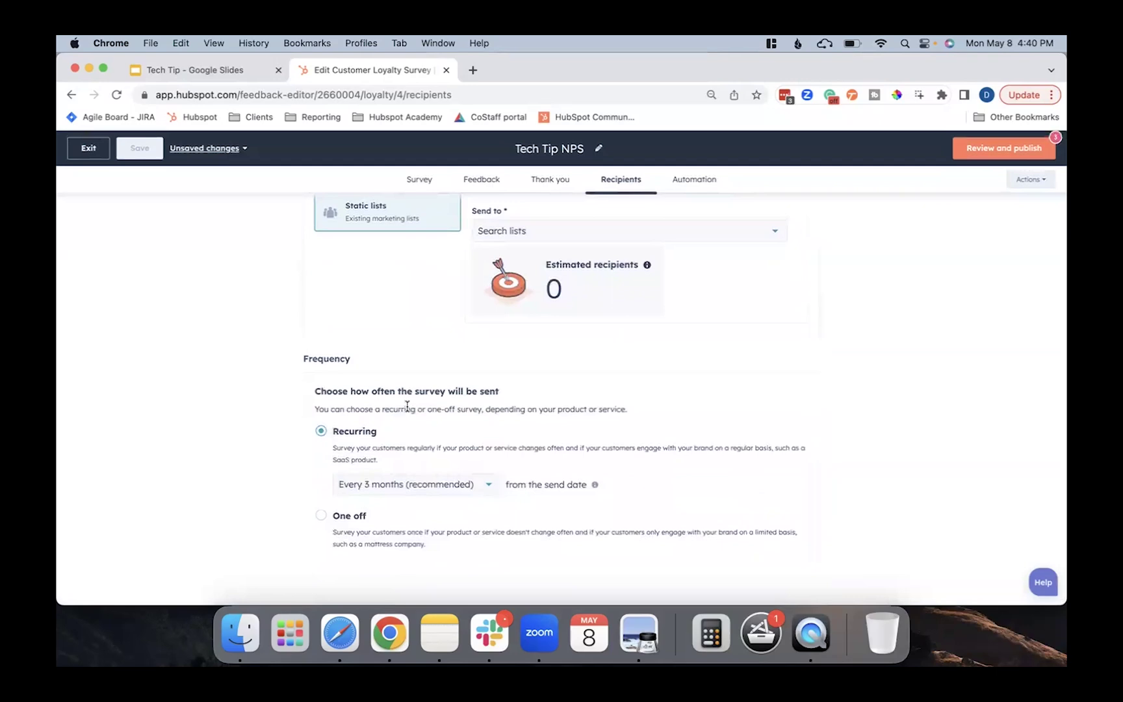
left_click(483, 492)
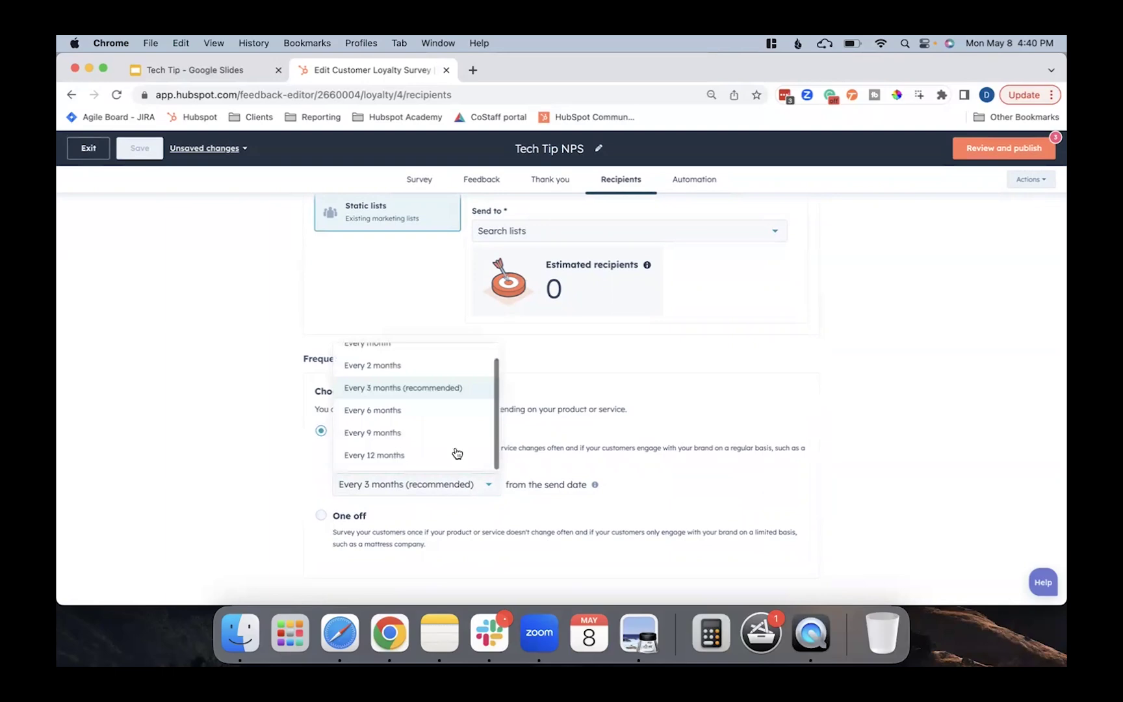
scroll(456, 453, "up", 2)
scroll(431, 386, "down", 1)
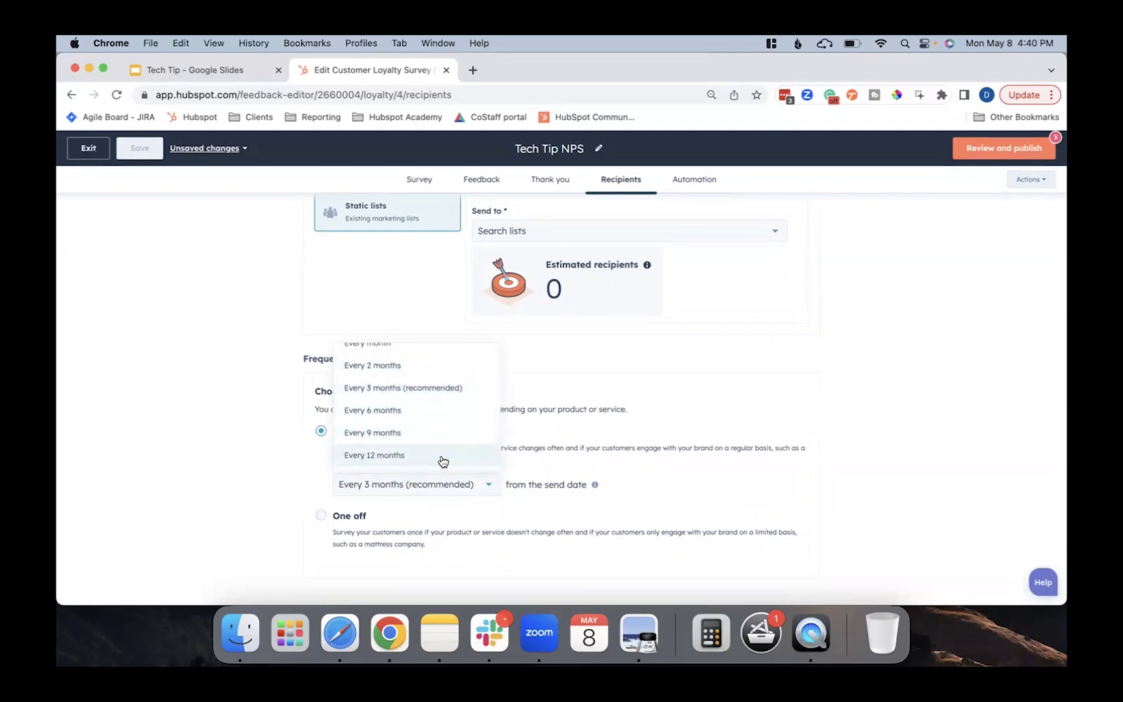
left_click(286, 458)
left_click(321, 516)
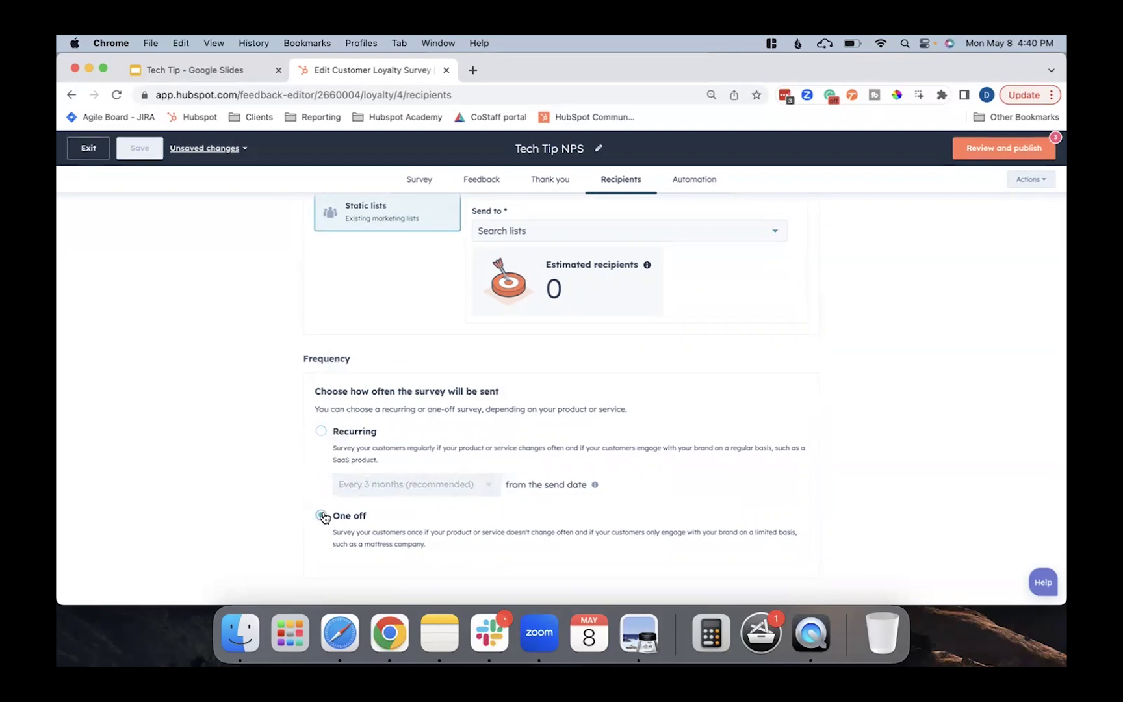
left_click(691, 188)
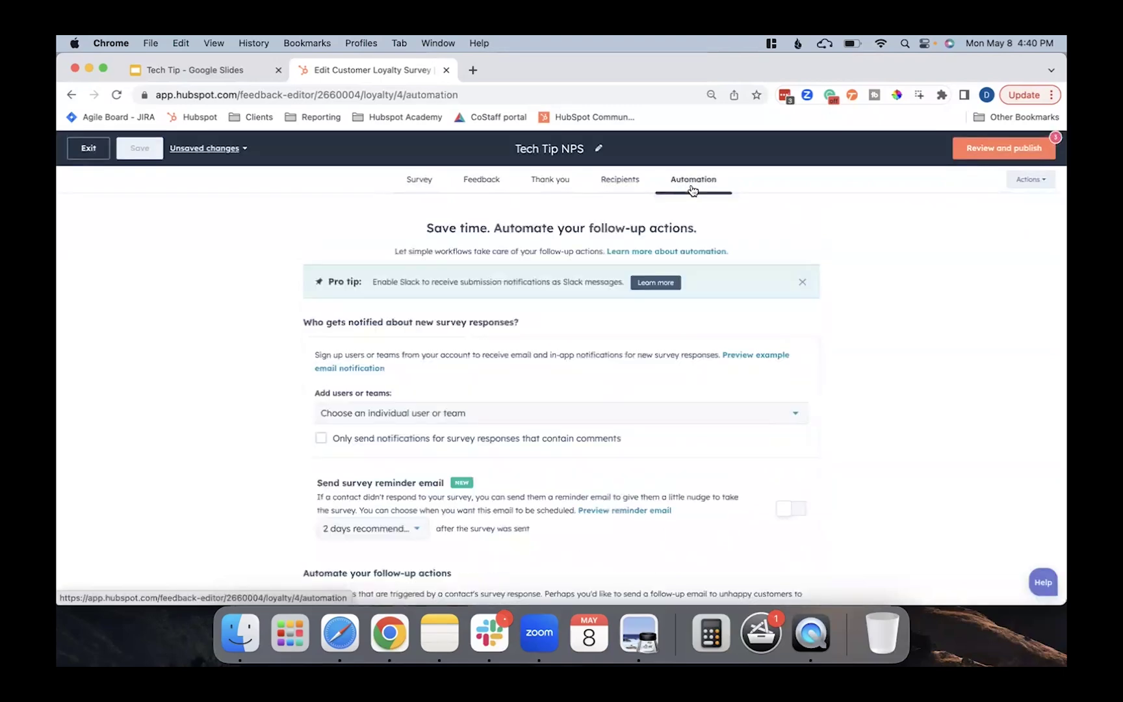
- Add two team members to the new-response email notifications
scroll(742, 339, "down", 1)
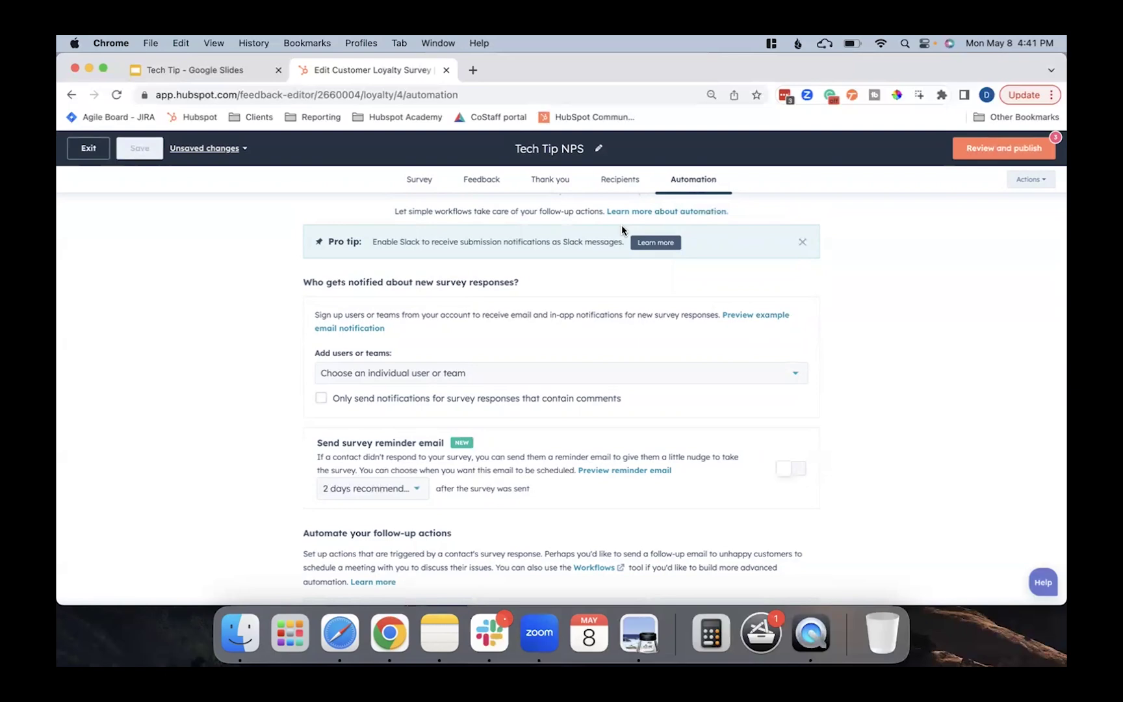
left_click(650, 372)
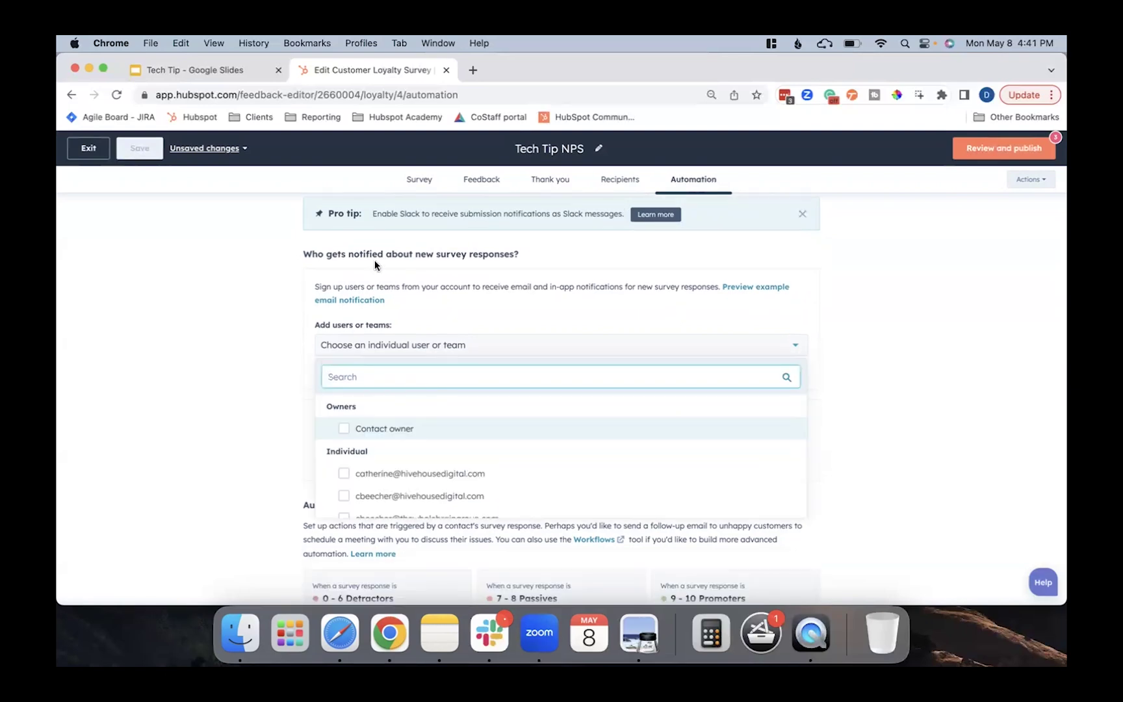
left_click(289, 263)
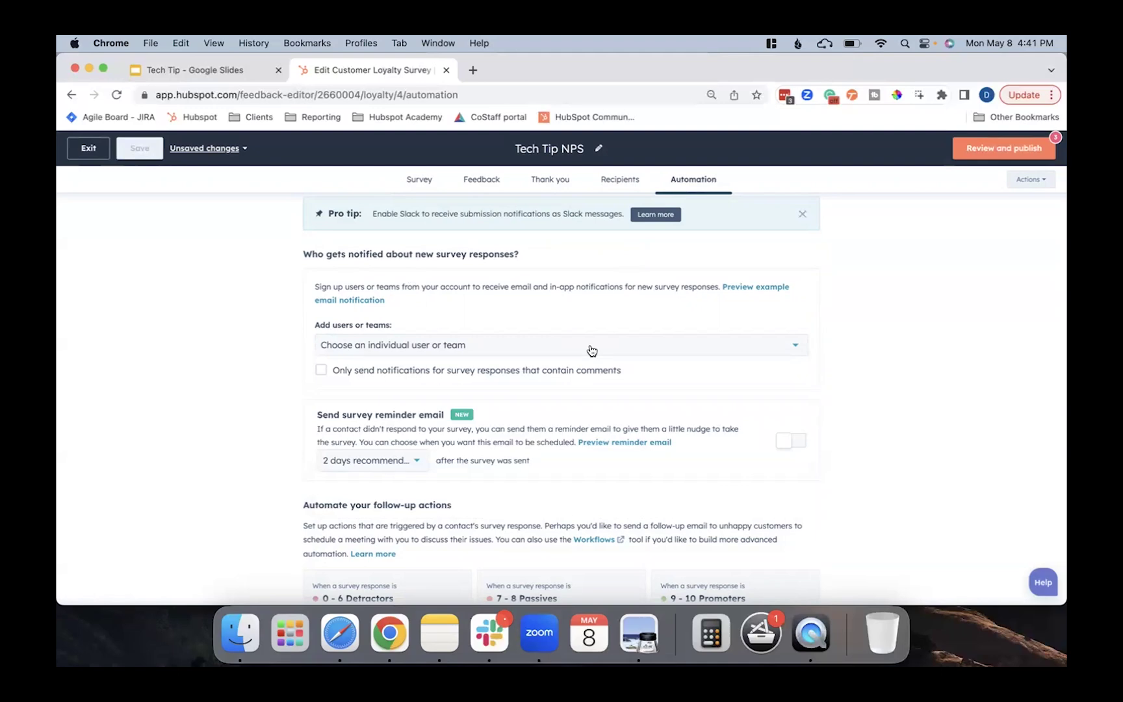
left_click(560, 349)
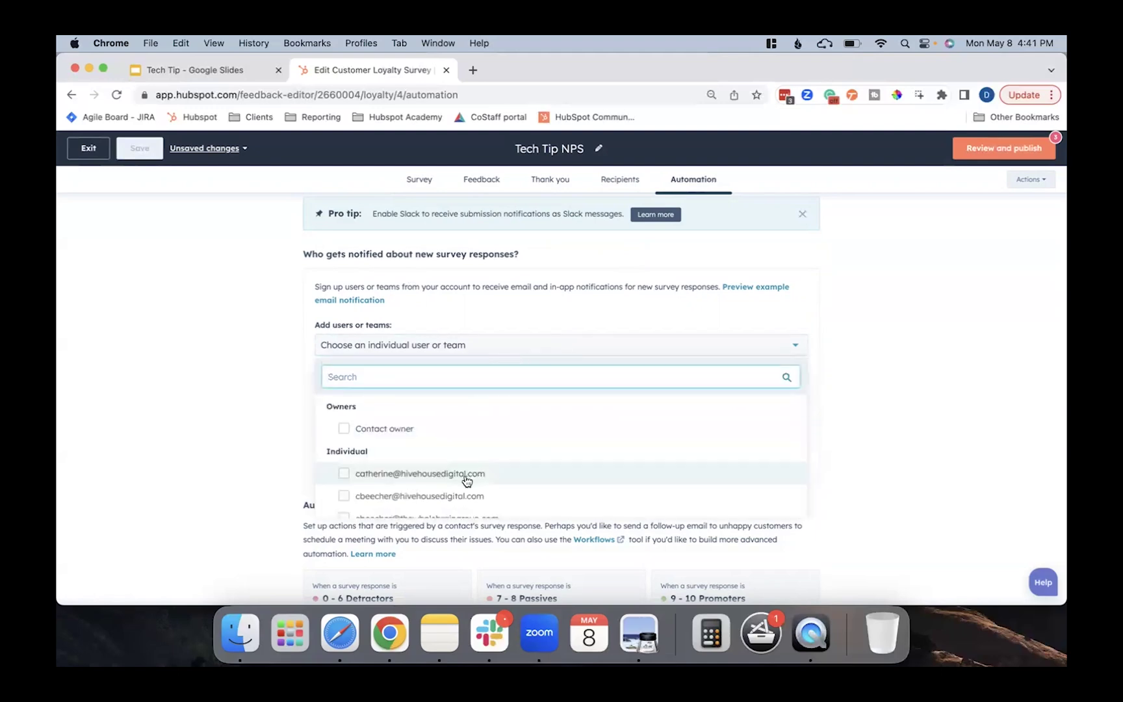
scroll(466, 481, "down", 4)
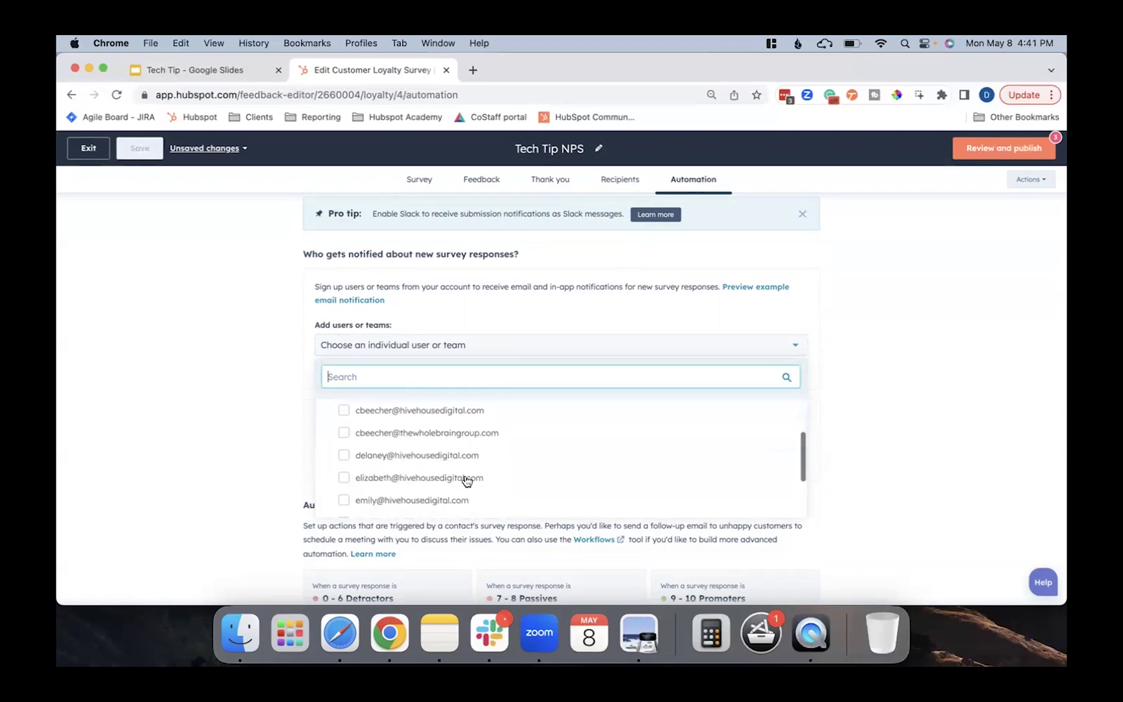
left_click(396, 450)
scroll(380, 463, "down", 1)
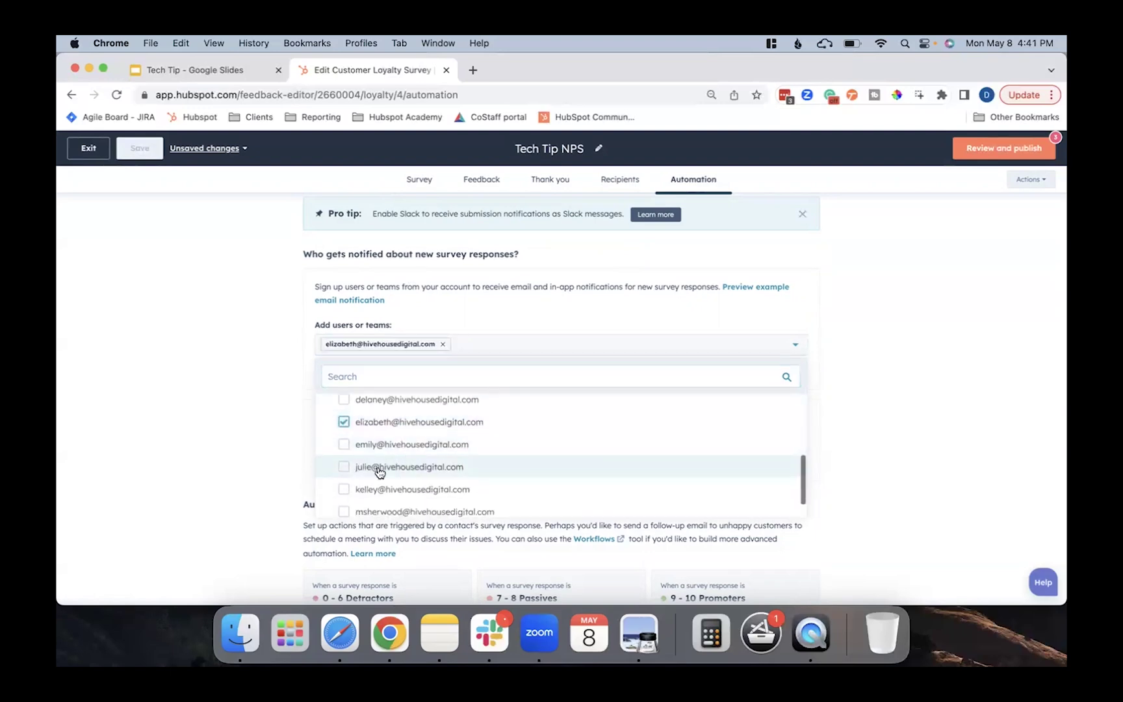
left_click(373, 468)
left_click(247, 441)
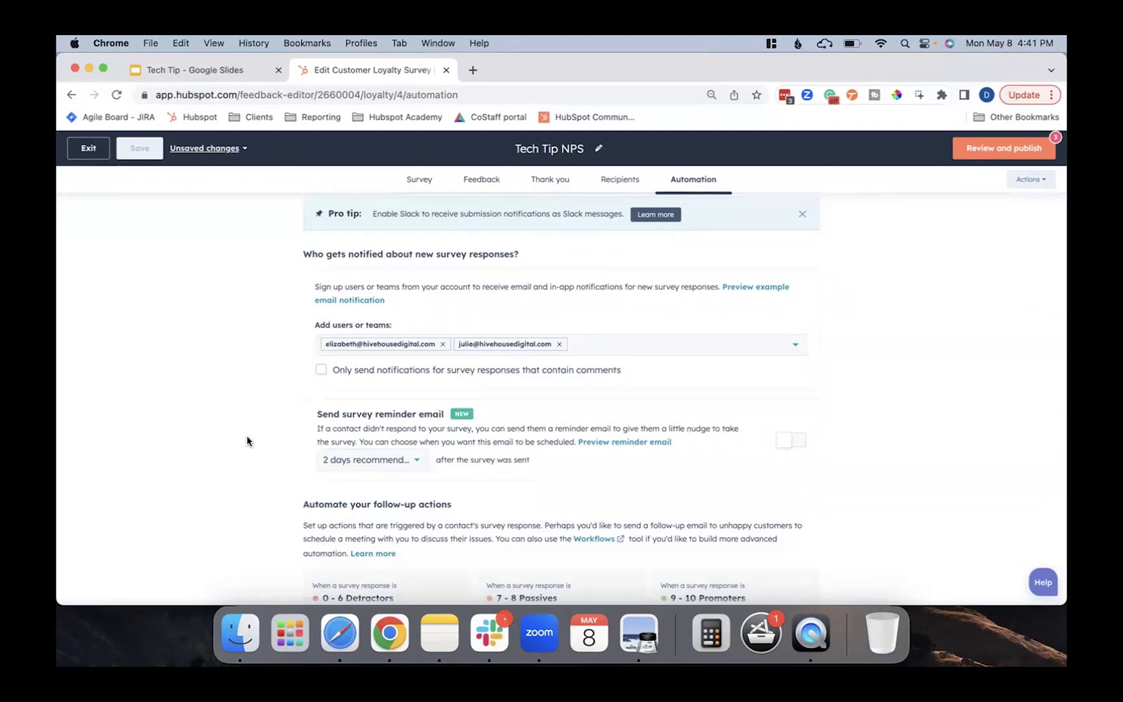
- Turn on the survey reminder email and review its settings
scroll(246, 441, "down", 4)
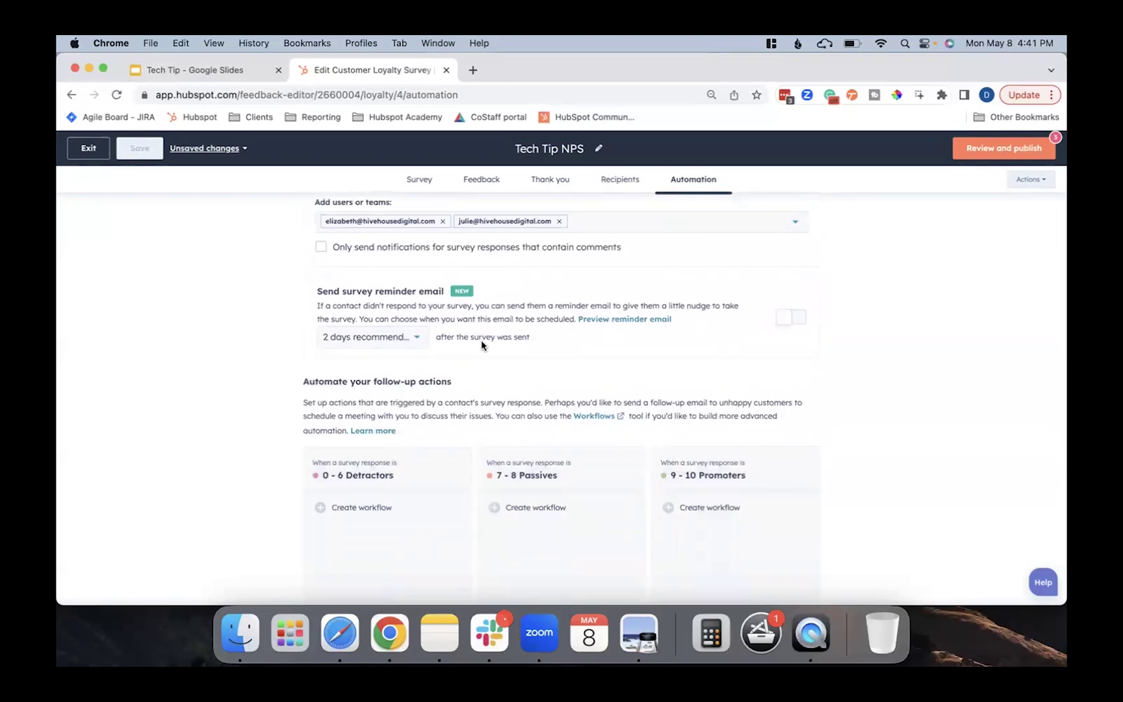
left_click(389, 337)
left_click(389, 338)
left_click(801, 318)
scroll(409, 358, "down", 3)
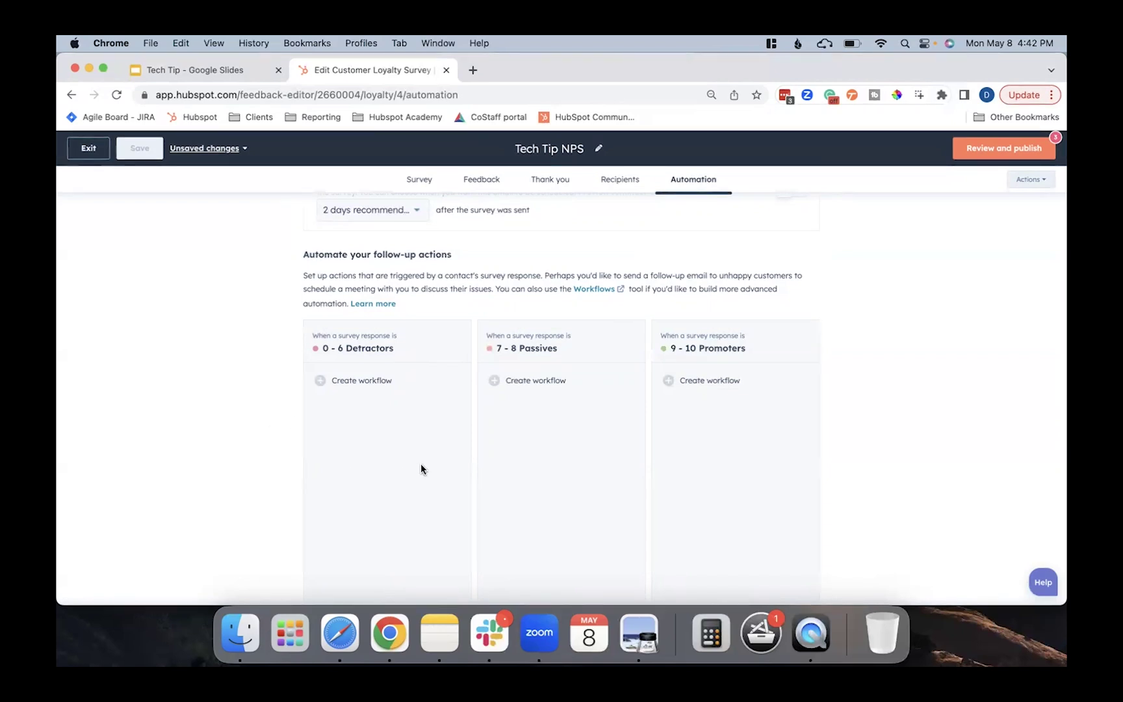
scroll(420, 464, "down", 3)
scroll(420, 464, "up", 10)
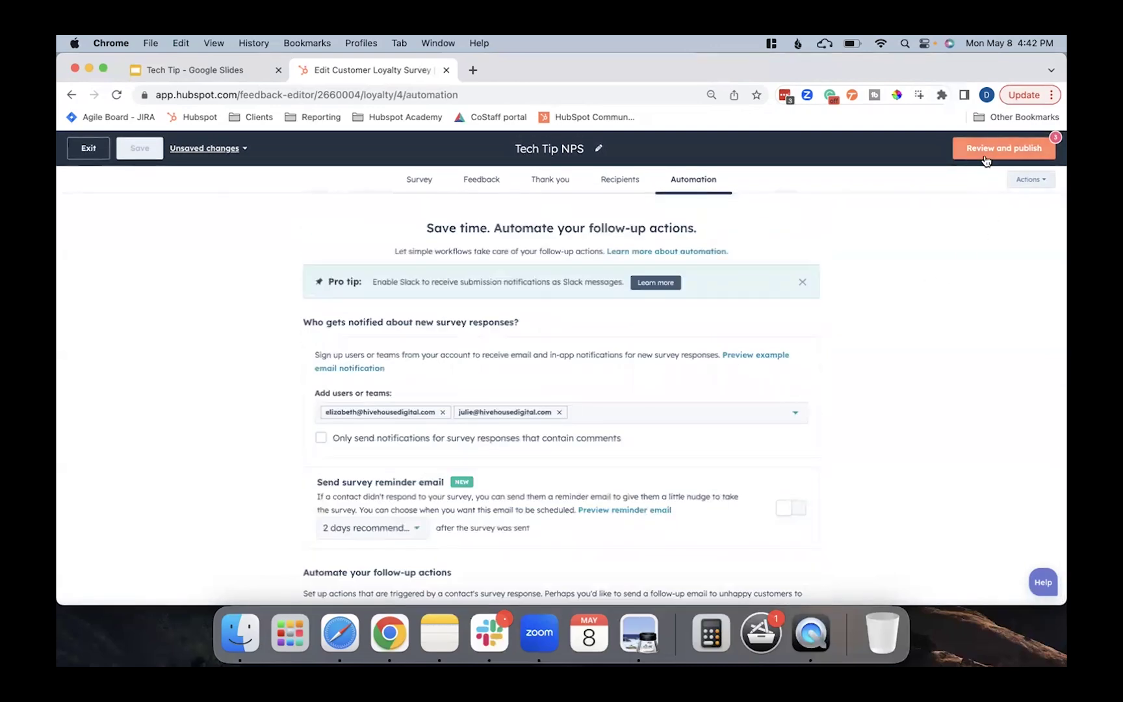
- Open the published Tech Tip NPS survey's responses from the Feedback Surveys list
mouse_move(986, 160)
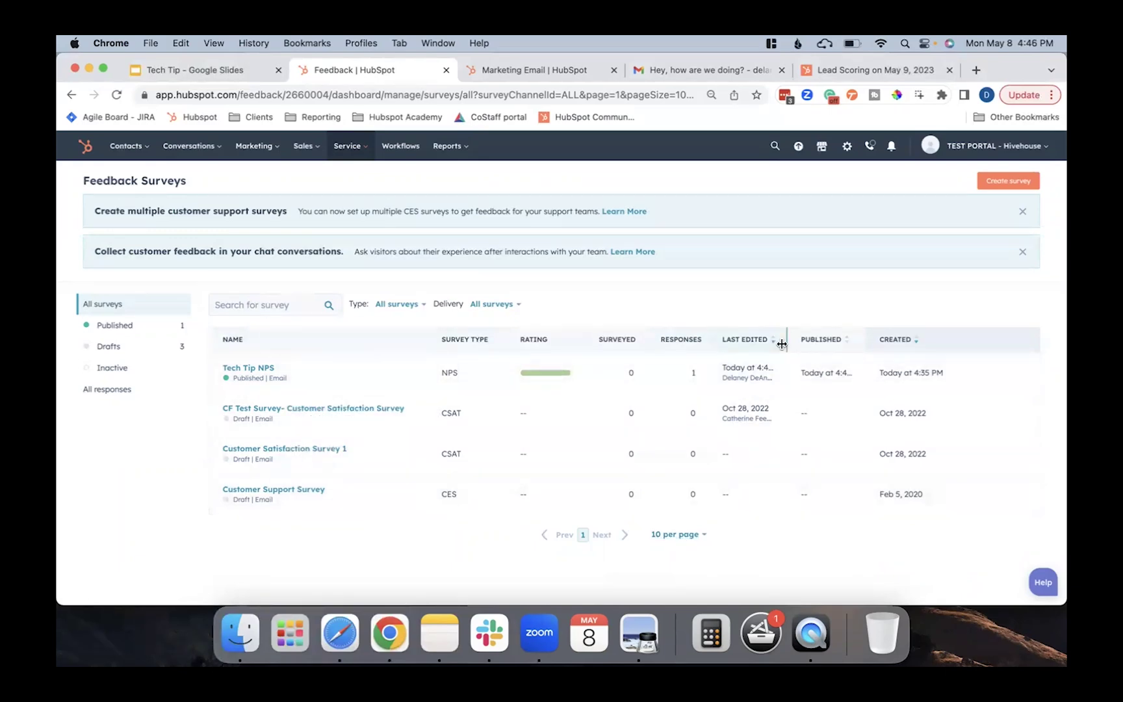
mouse_move(391, 375)
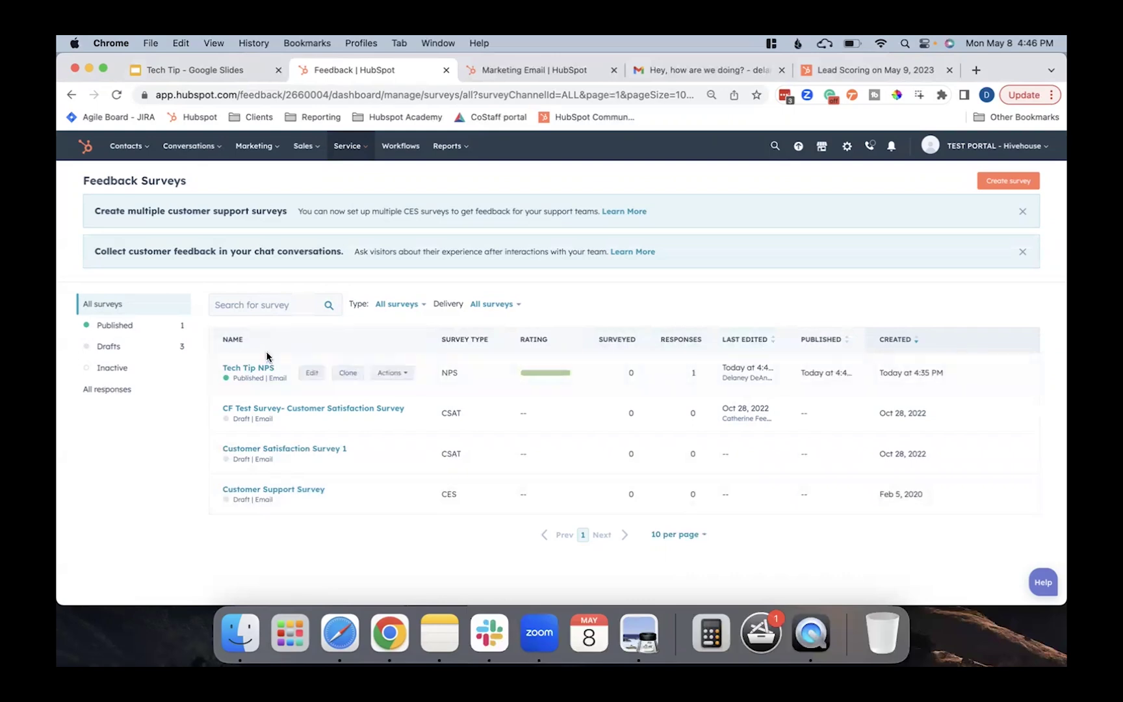
left_click(247, 368)
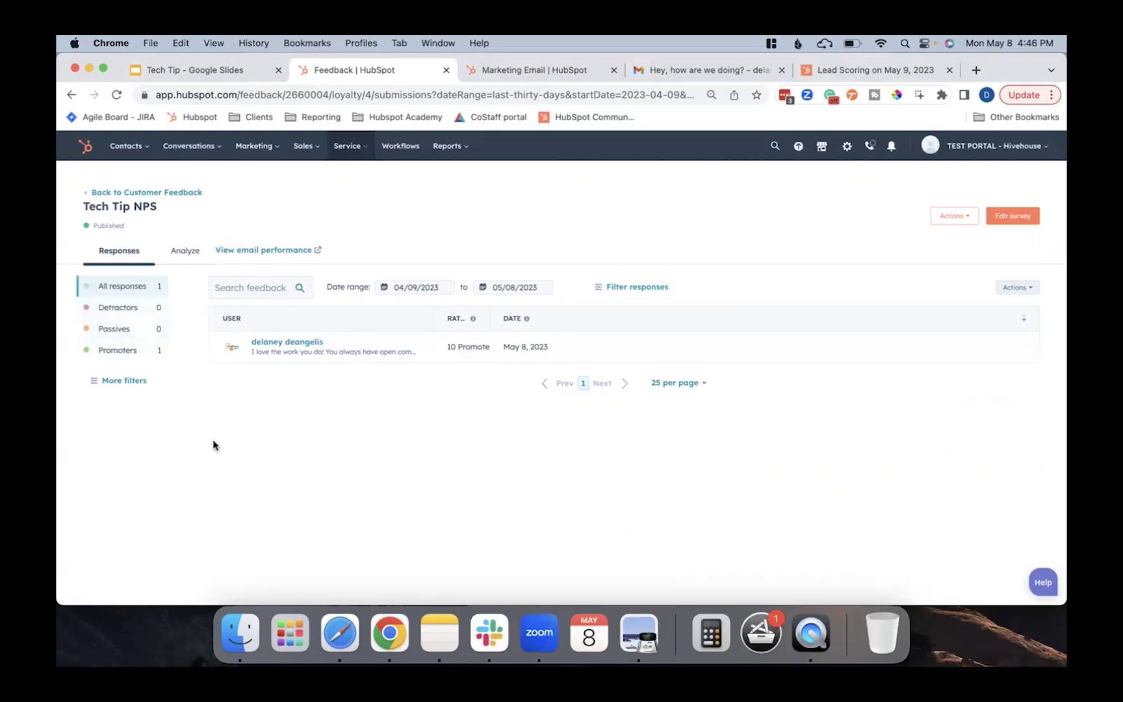
- Filter the responses through Detractors and Passives, ending on Promoters only
left_click(122, 309)
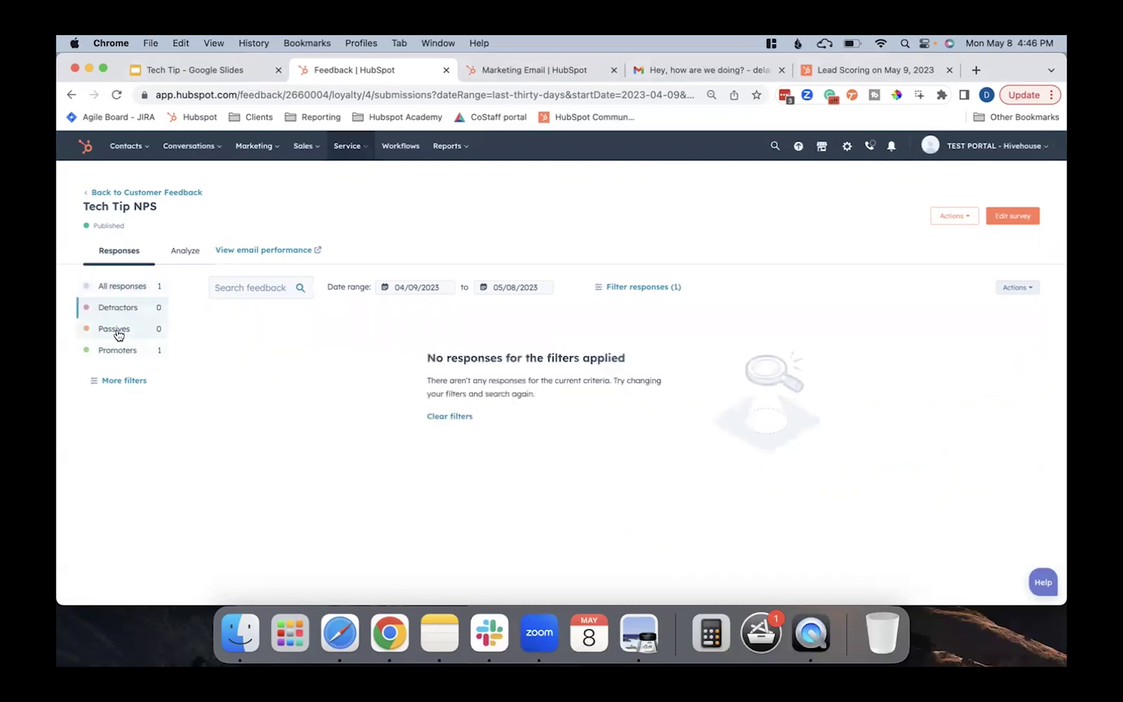
left_click(115, 330)
left_click(123, 353)
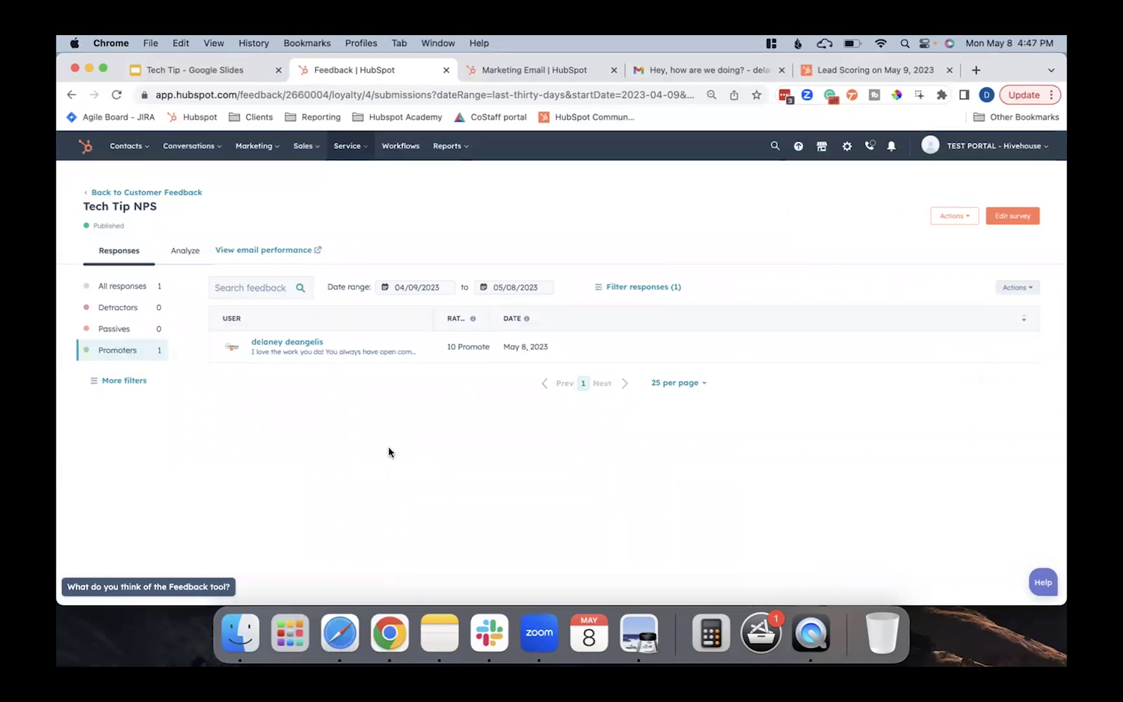
- Inspect the 10-rated Promoter response and its respondent's contact information
mouse_move(253, 340)
left_click(252, 350)
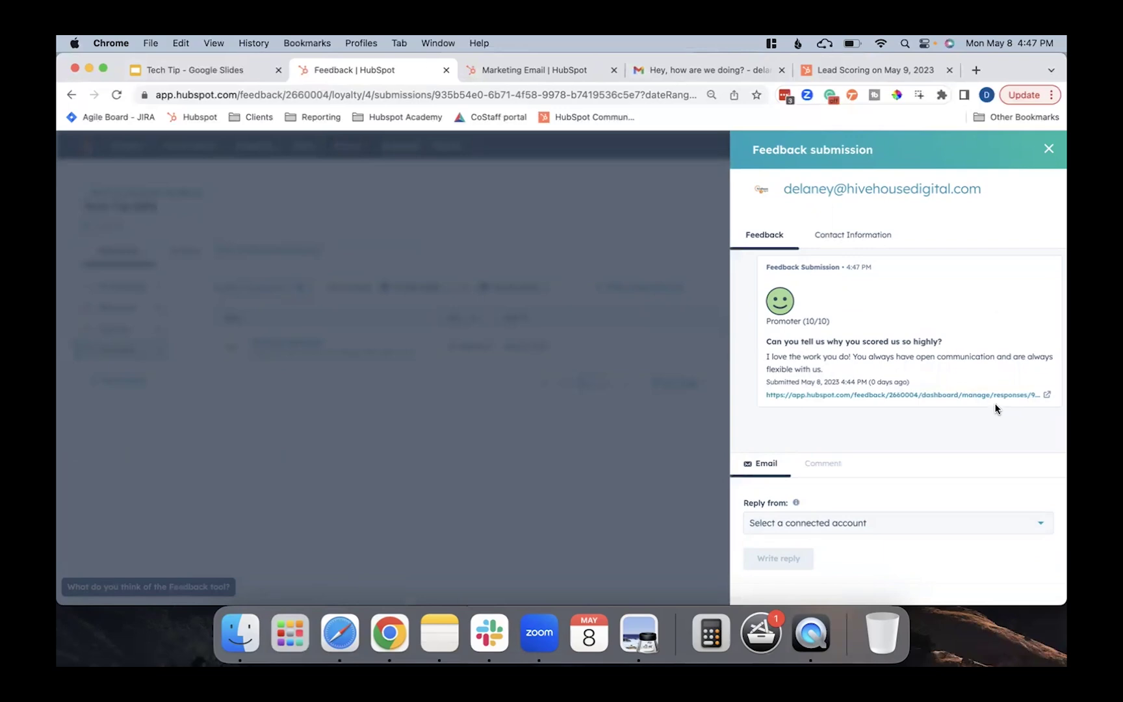
left_click(895, 232)
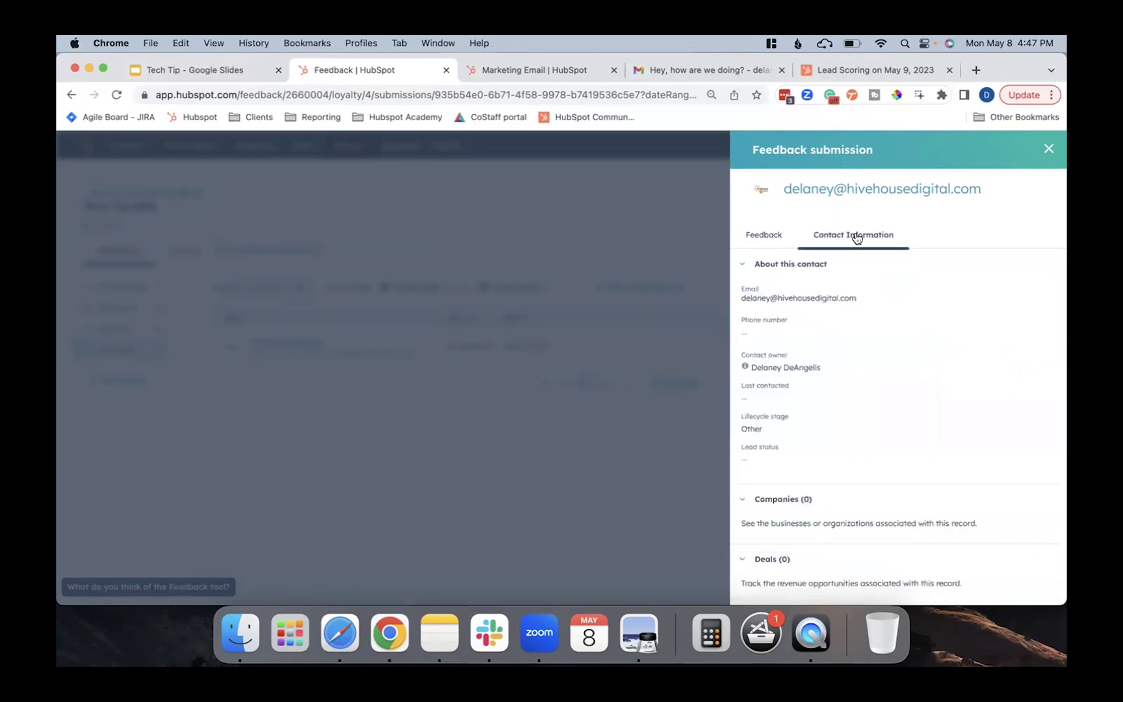
scroll(884, 362, "down", 10)
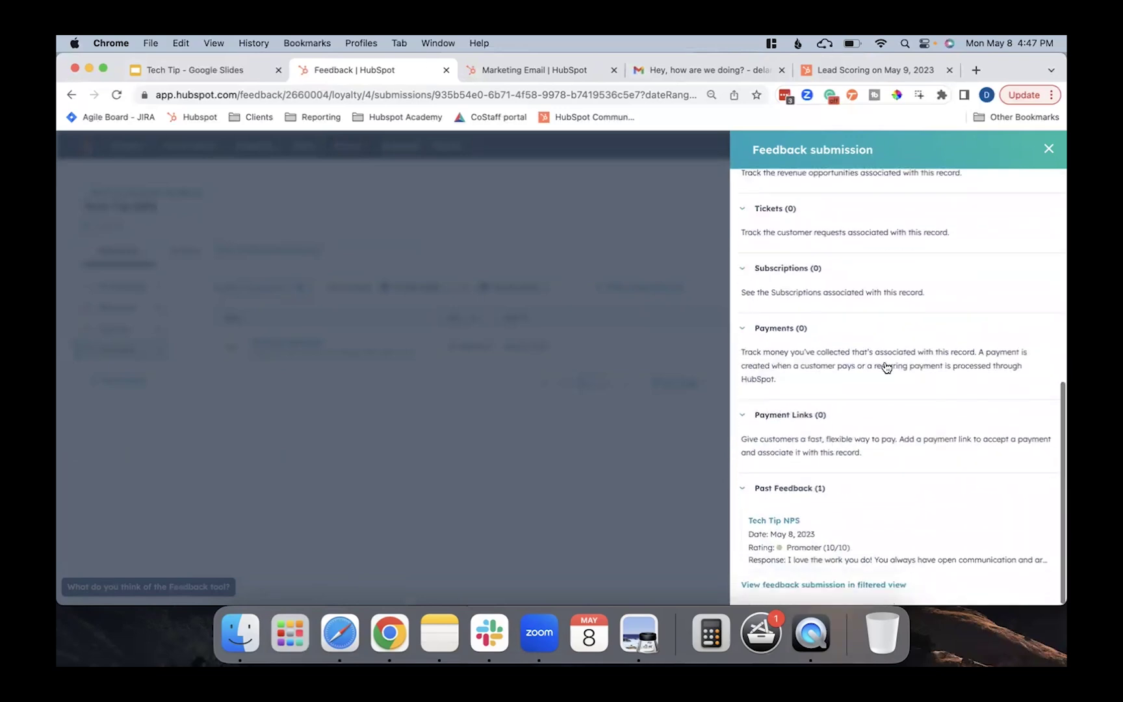
scroll(884, 366, "up", 10)
left_click(1048, 149)
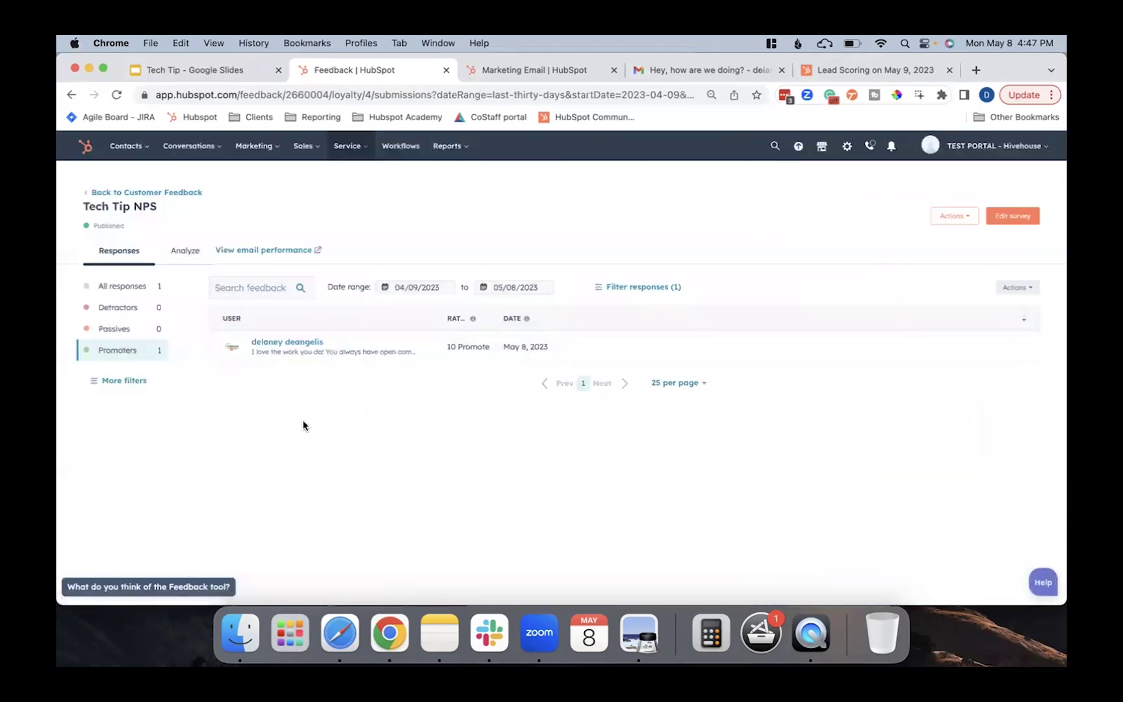
- Review the Analyze view: NPS of 100, customer sentiment donut and over-time chart
left_click(182, 253)
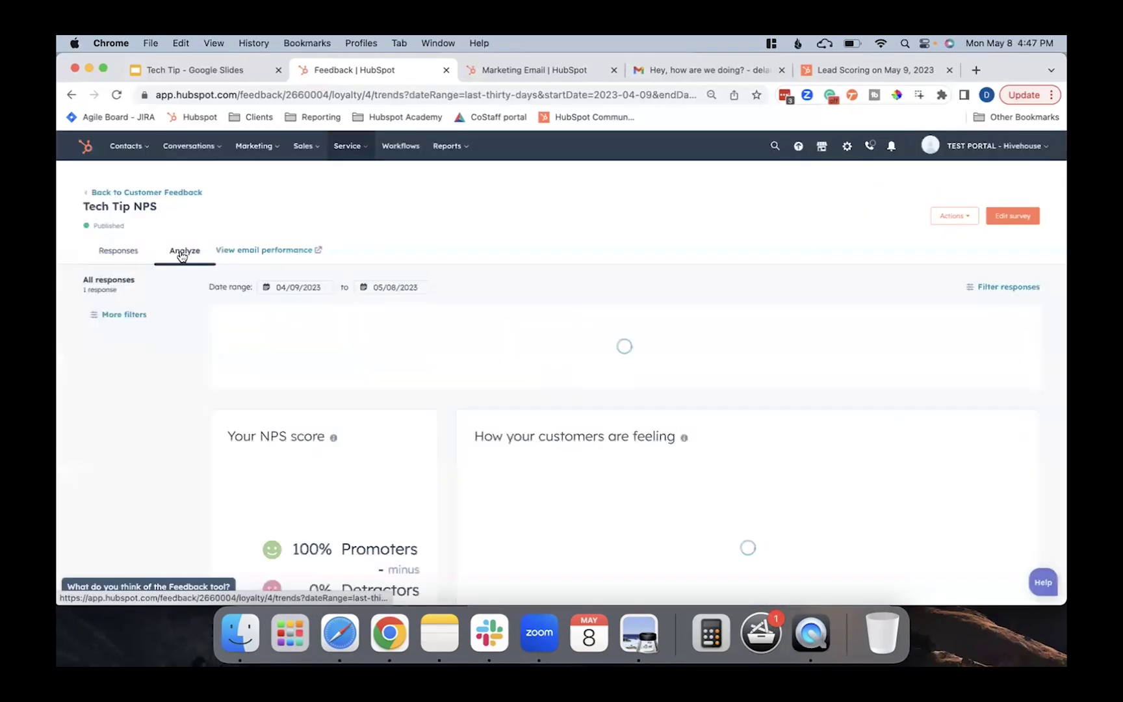
scroll(517, 353, "down", 2)
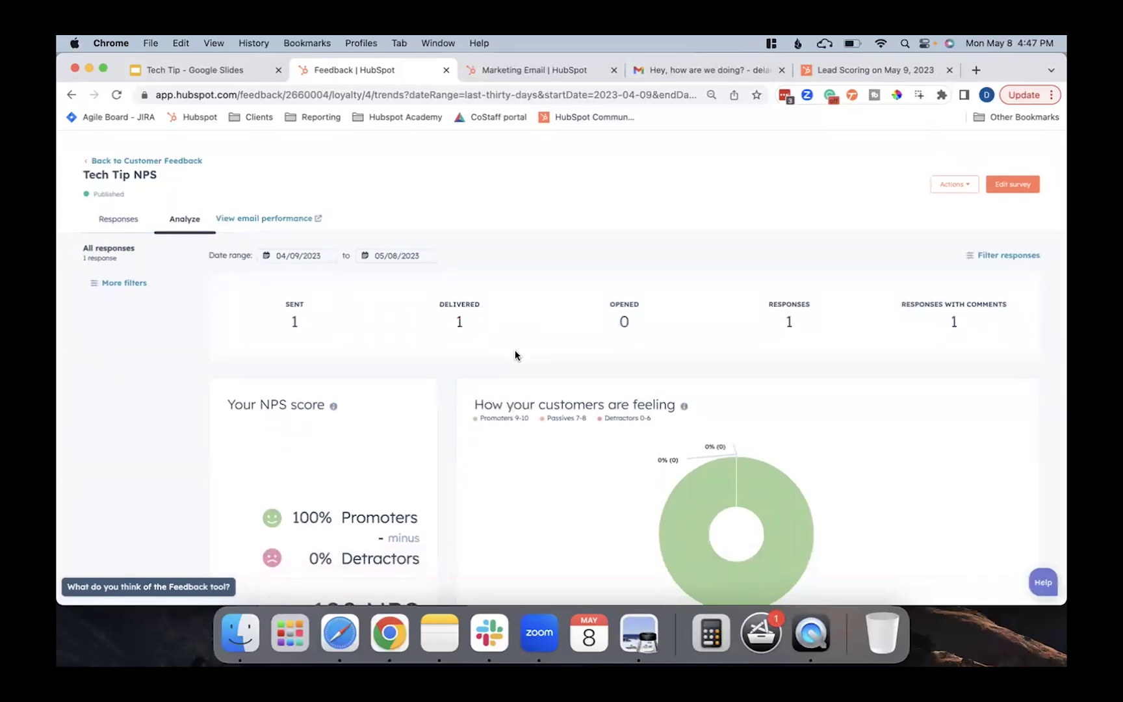
scroll(338, 380, "down", 1)
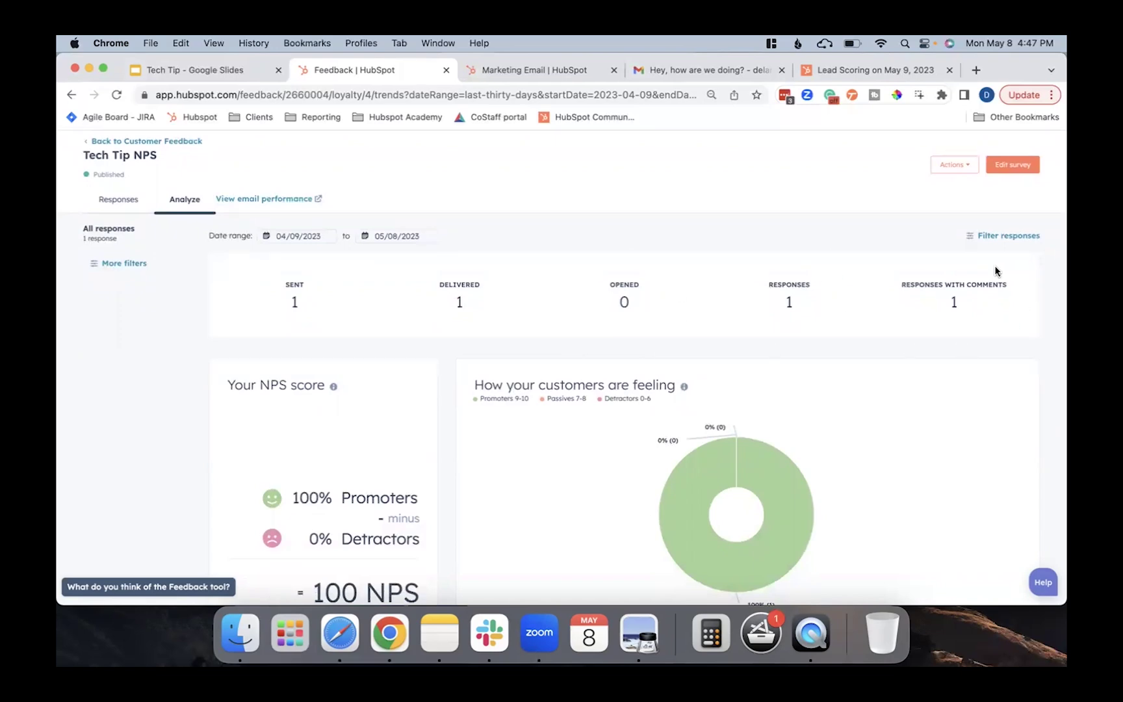
scroll(565, 374, "down", 10)
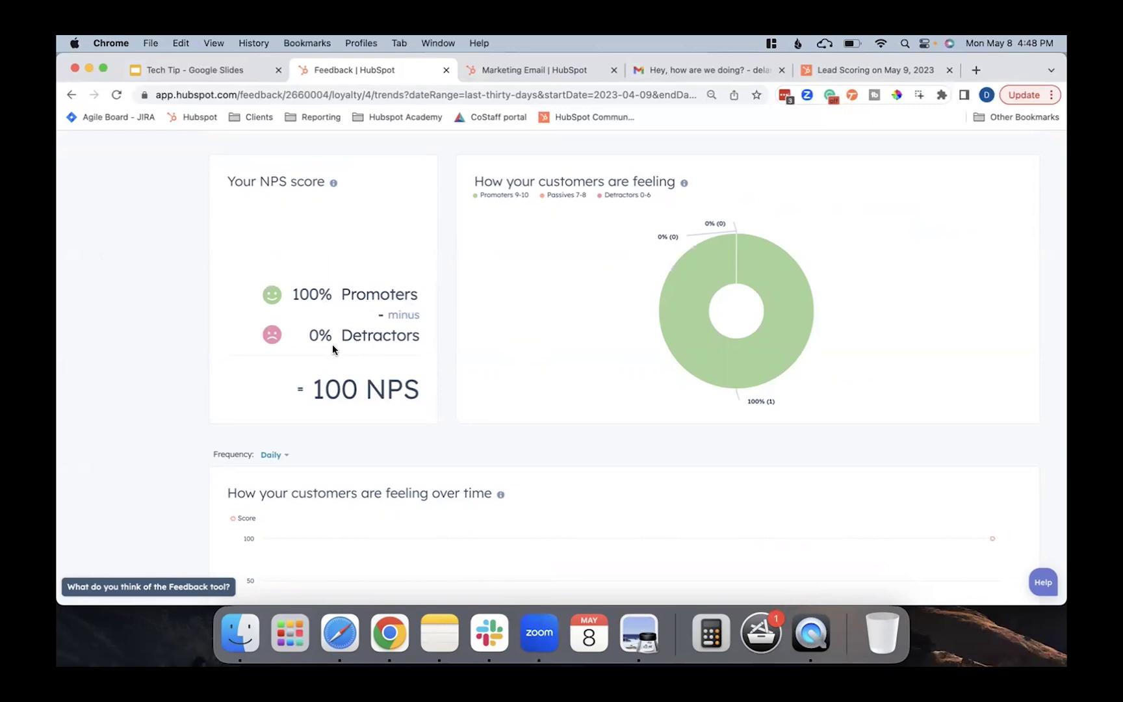
scroll(333, 349, "down", 5)
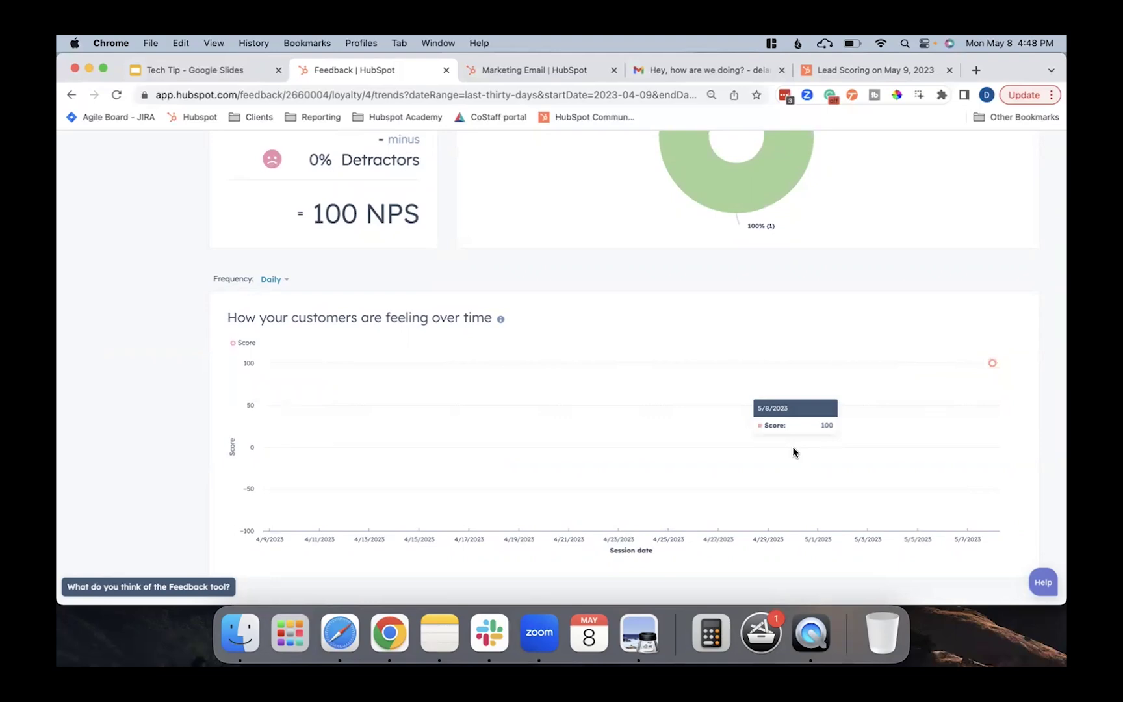
scroll(792, 452, "up", 10)
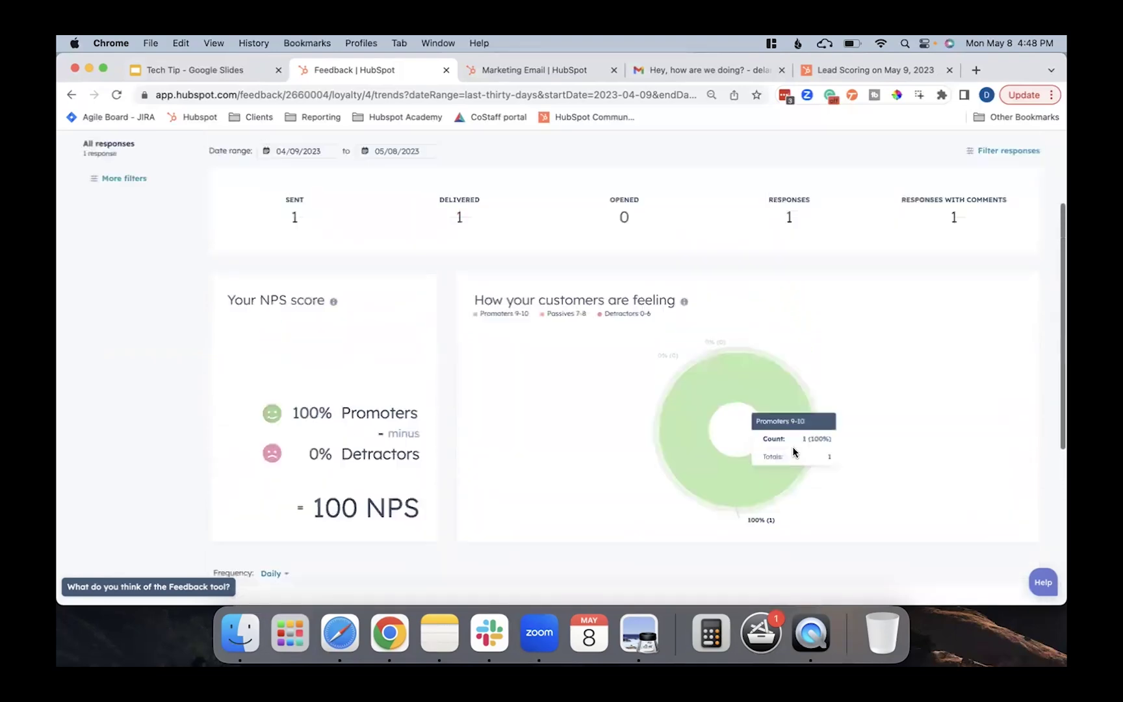